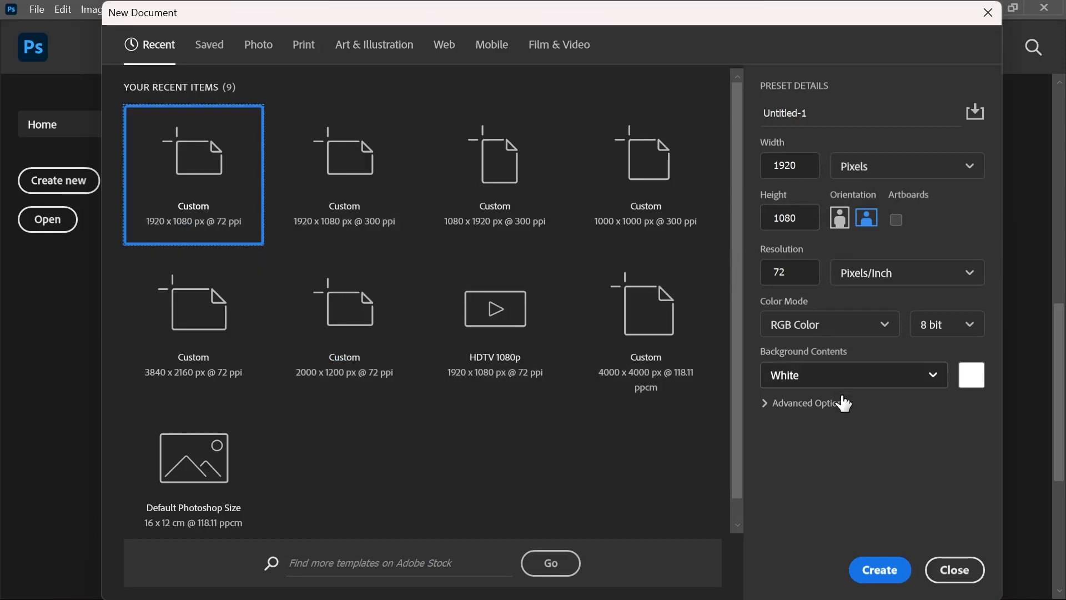
# Create a 1920 x 1080 px document at 72 ppi with white background contents and hide its guides
pyautogui.click(892, 575)
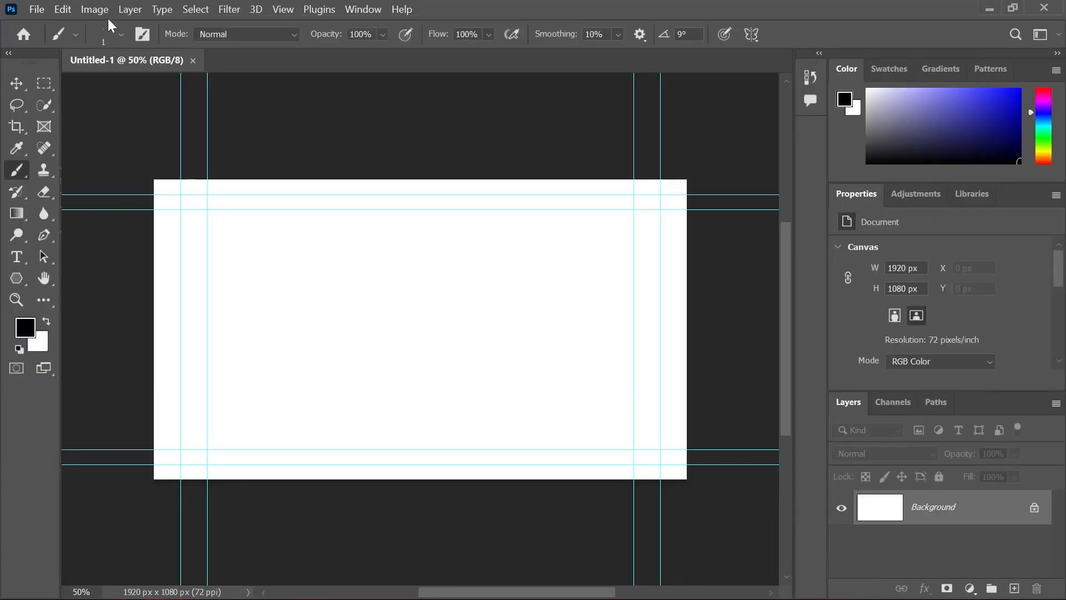
pyautogui.click(284, 11)
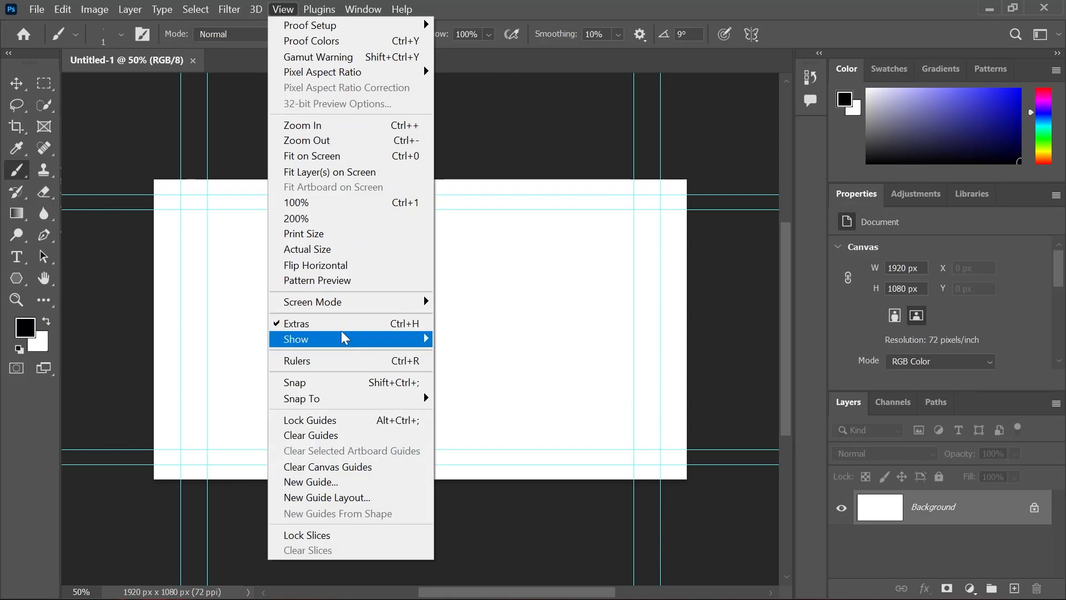
pyautogui.click(356, 323)
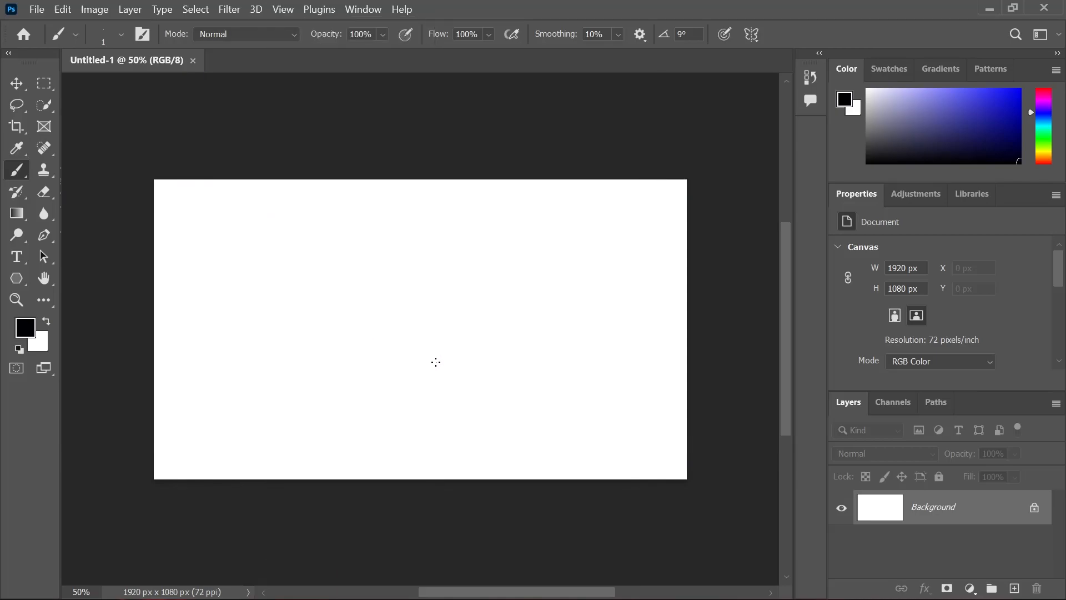
pyautogui.scroll(-2, 373, 330)
pyautogui.scroll(3, 373, 329)
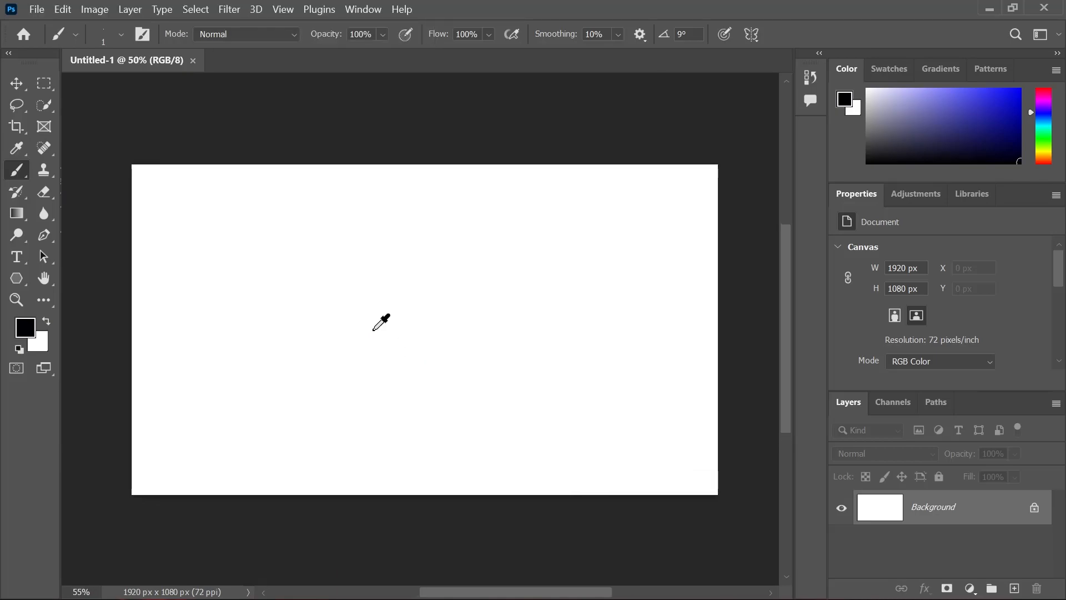
pyautogui.scroll(2, 372, 330)
pyautogui.scroll(-1, 373, 330)
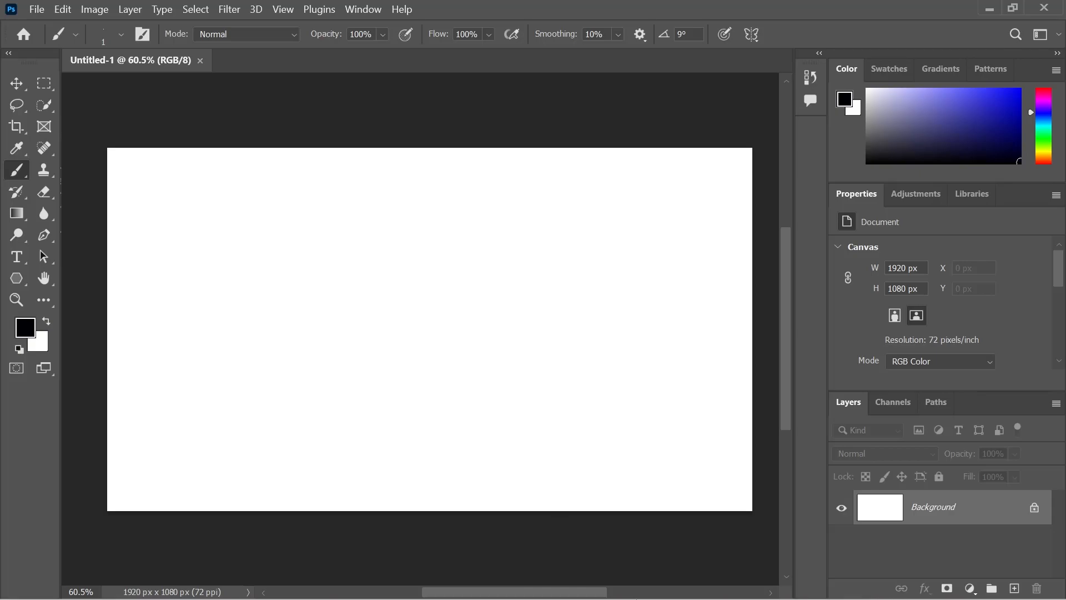
# Open the three JPG photos from the Pictures for video folder as separate documents and close the pink sunset mountain photo
pyautogui.moveTo(644, 596)
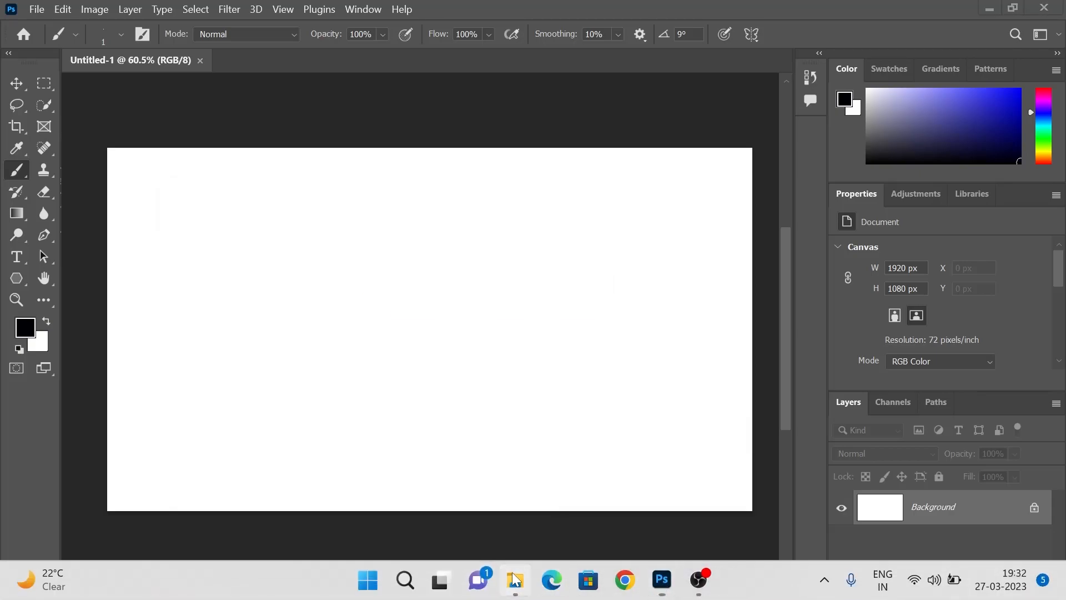
pyautogui.click(515, 580)
pyautogui.click(222, 181)
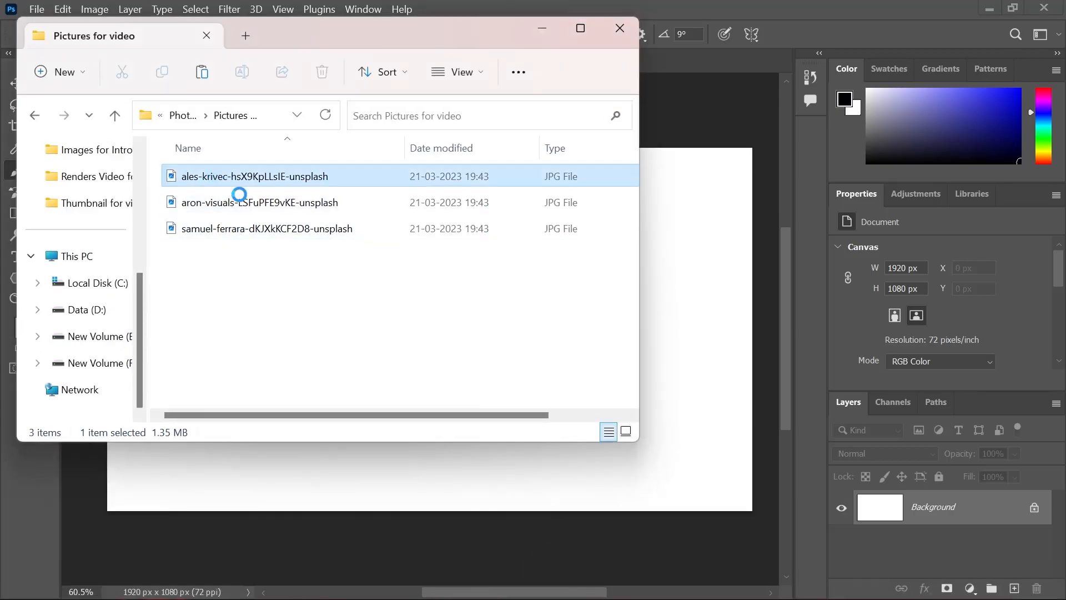
pyautogui.keyDown('shift'); pyautogui.click(297, 239); pyautogui.keyUp('shift')
pyautogui.moveTo(331, 179); pyautogui.dragTo(708, 59)
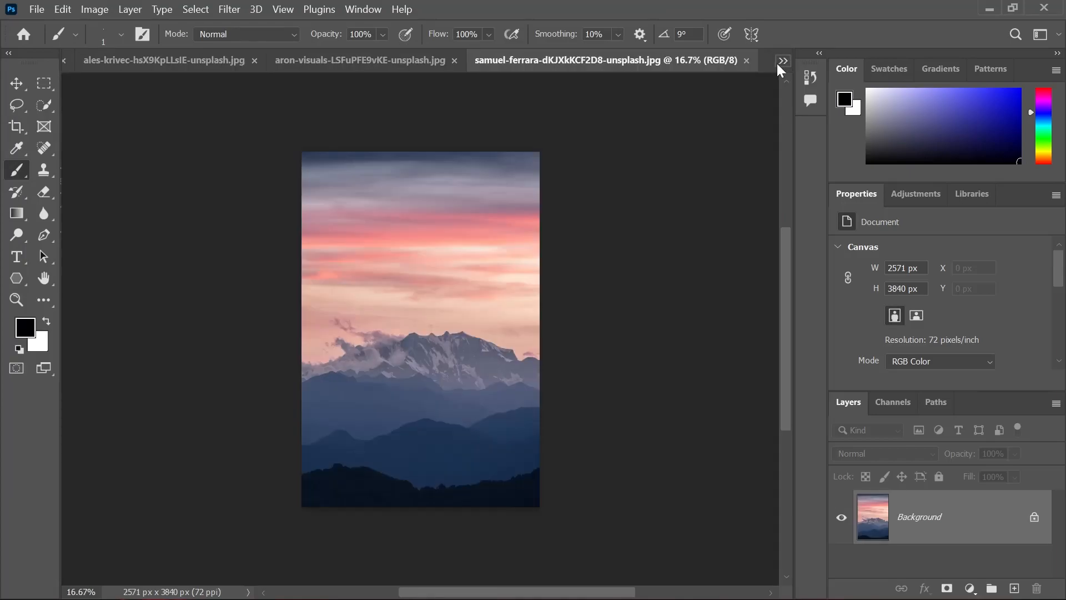
pyautogui.click(747, 60)
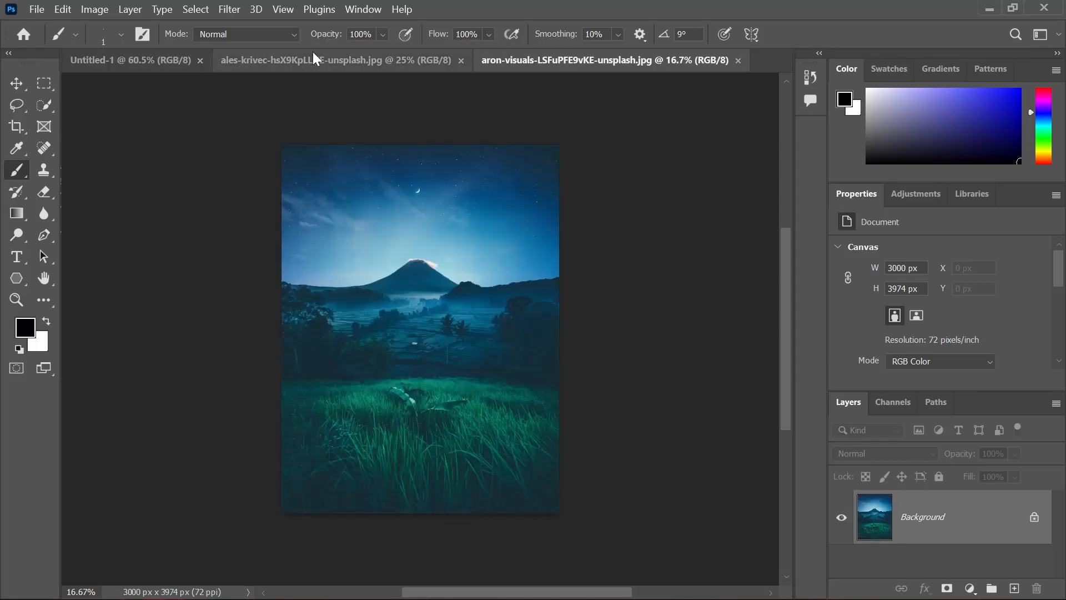
pyautogui.click(261, 61)
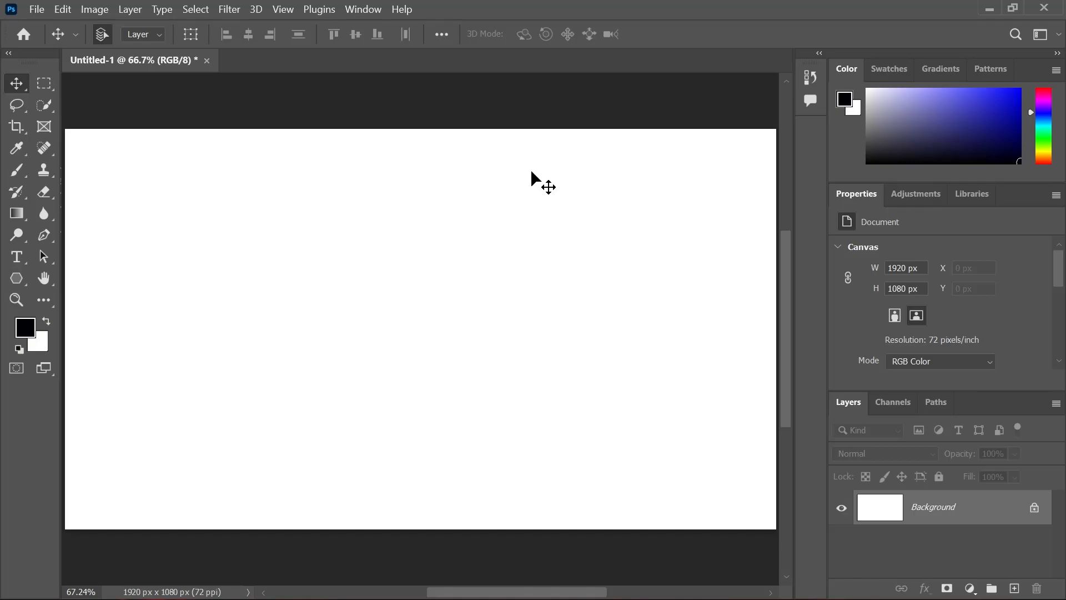
pyautogui.click(48, 11)
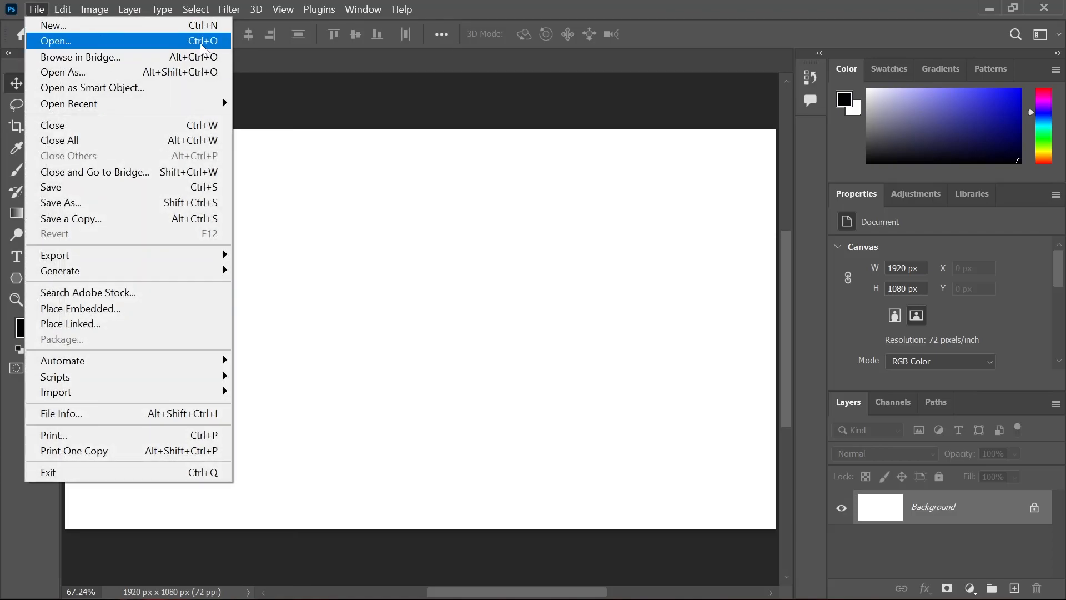
pyautogui.click(458, 225)
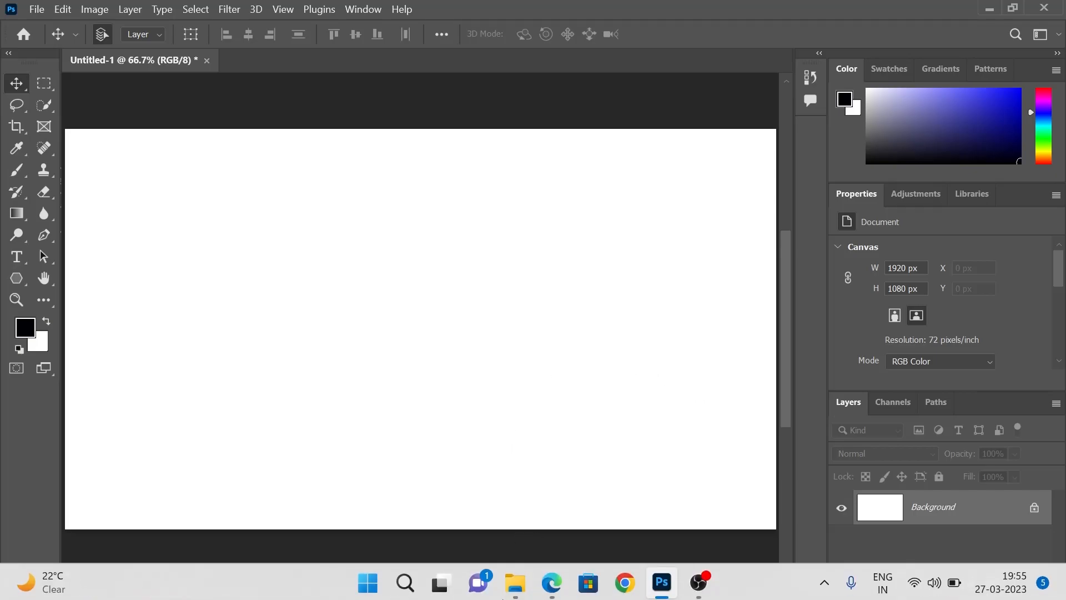
# Bring the lake, night volcano and sunset mountain photos from the Pictures for video folder in as separate documents
pyautogui.click(511, 593)
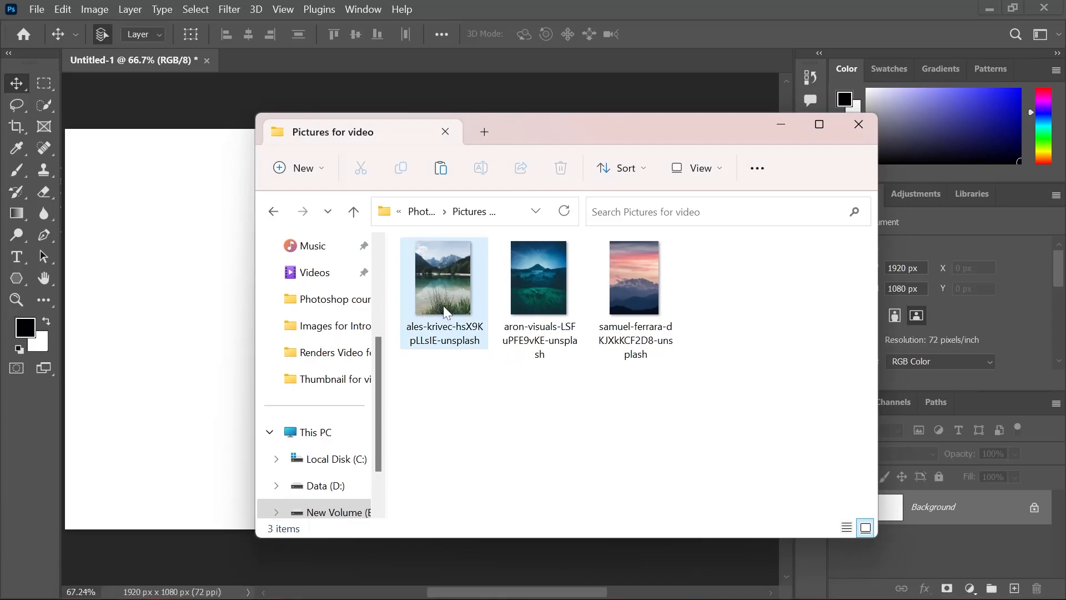
pyautogui.click(445, 286)
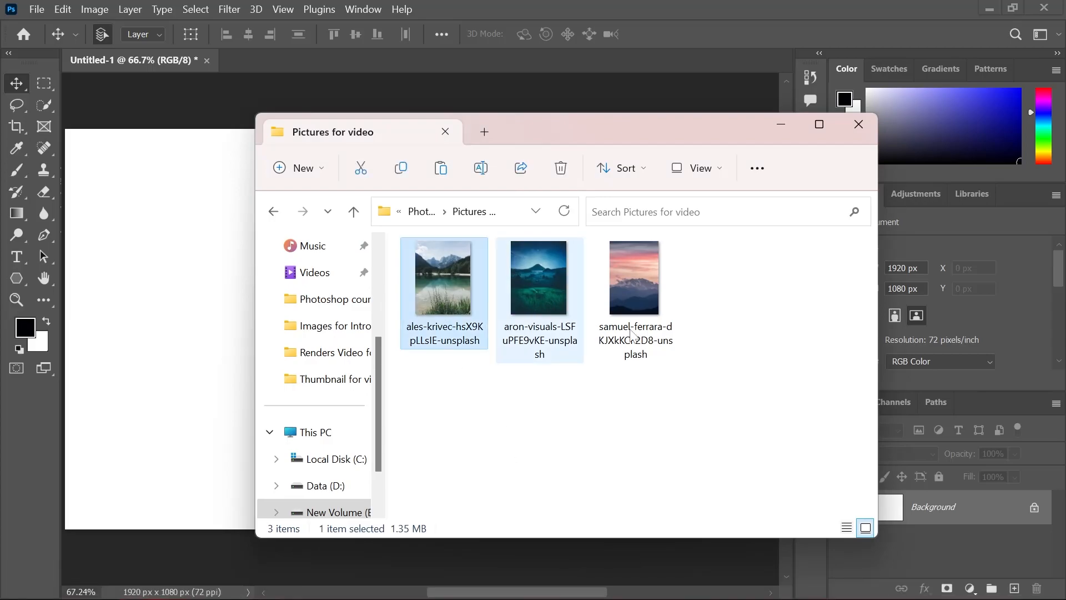
pyautogui.keyDown('shift'); pyautogui.click(654, 311); pyautogui.keyUp('shift')
pyautogui.moveTo(647, 283); pyautogui.dragTo(245, 59)
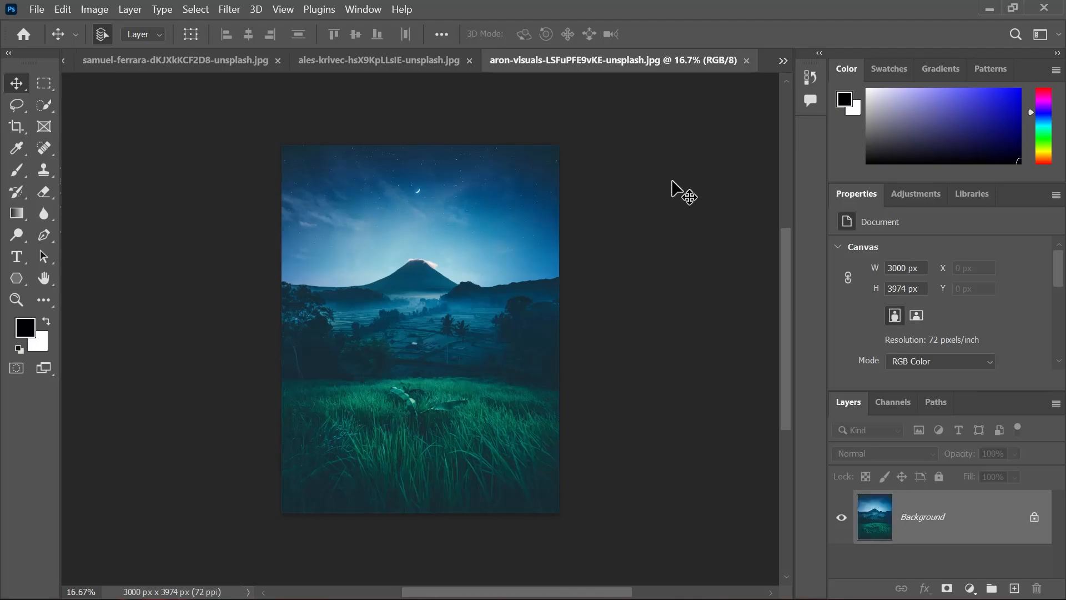
pyautogui.click(790, 66)
pyautogui.click(807, 69)
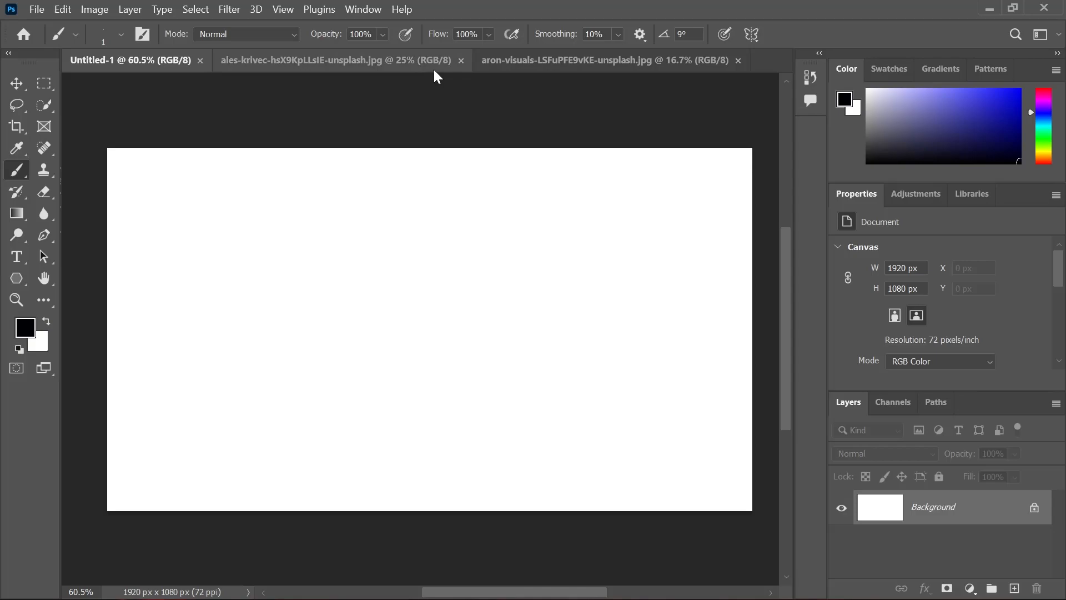
# Try to move the locked Background layer of the night volcano photo with the Move tool
pyautogui.click(390, 61)
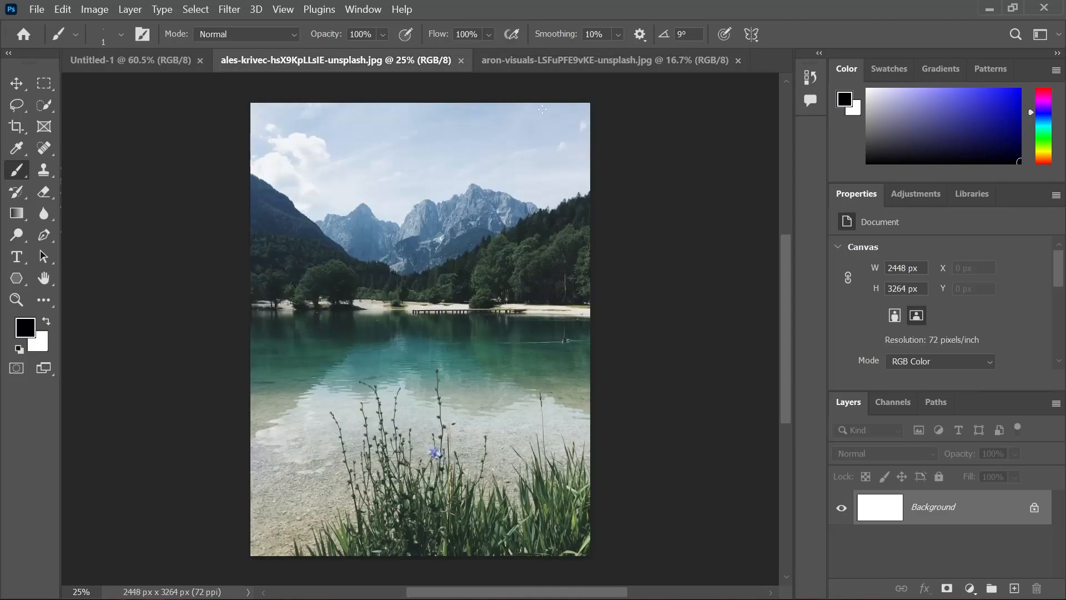
pyautogui.click(567, 62)
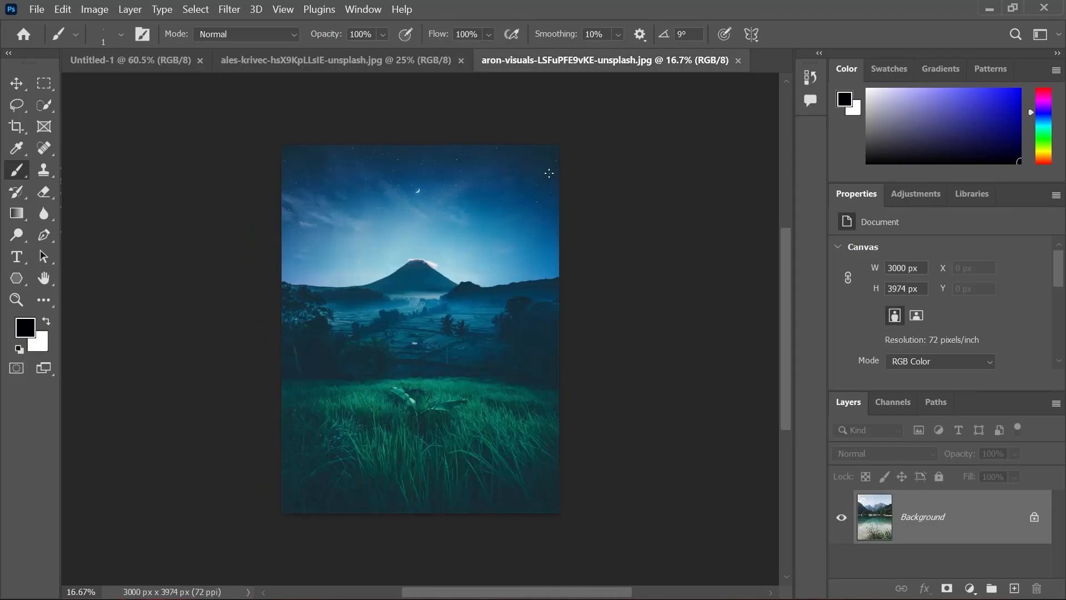
pyautogui.press('v')
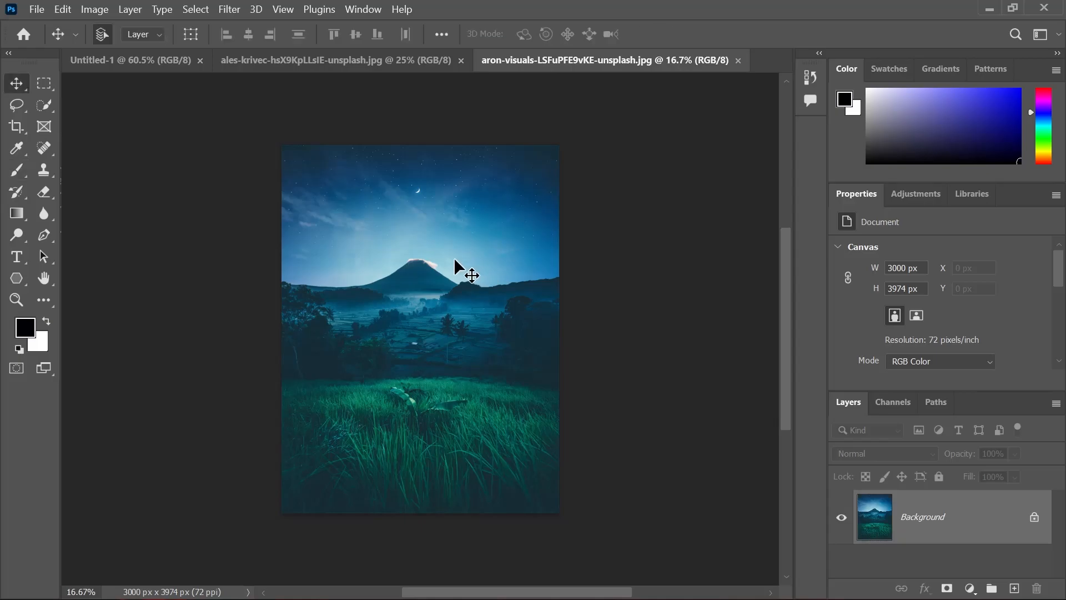
pyautogui.moveTo(394, 252); pyautogui.dragTo(410, 268)
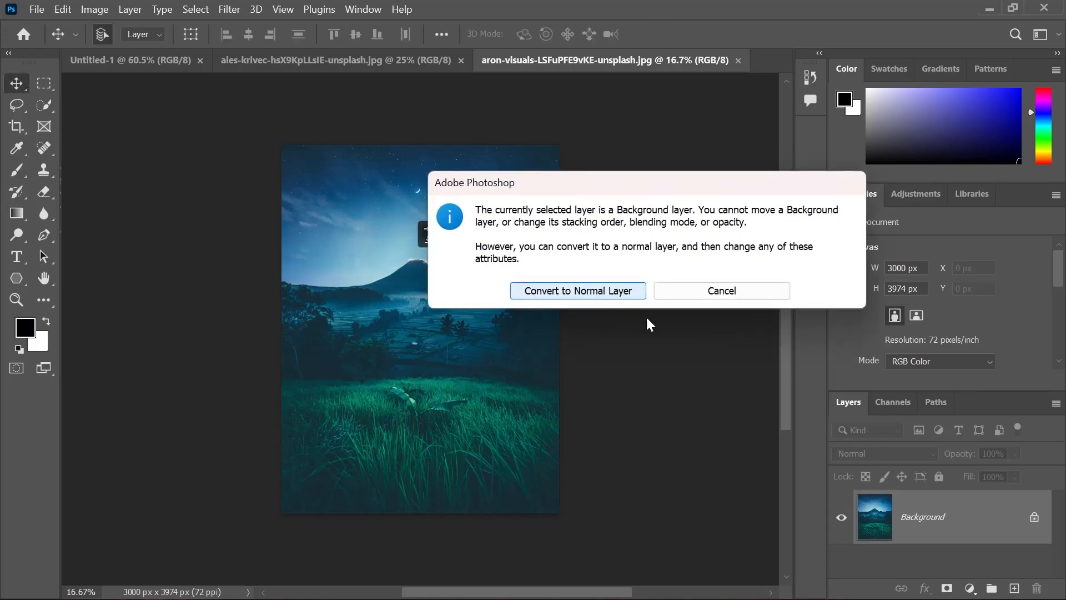
pyautogui.click(716, 288)
# Switch to the mountain lake photo's document and unlock its Background layer
pyautogui.click(151, 58)
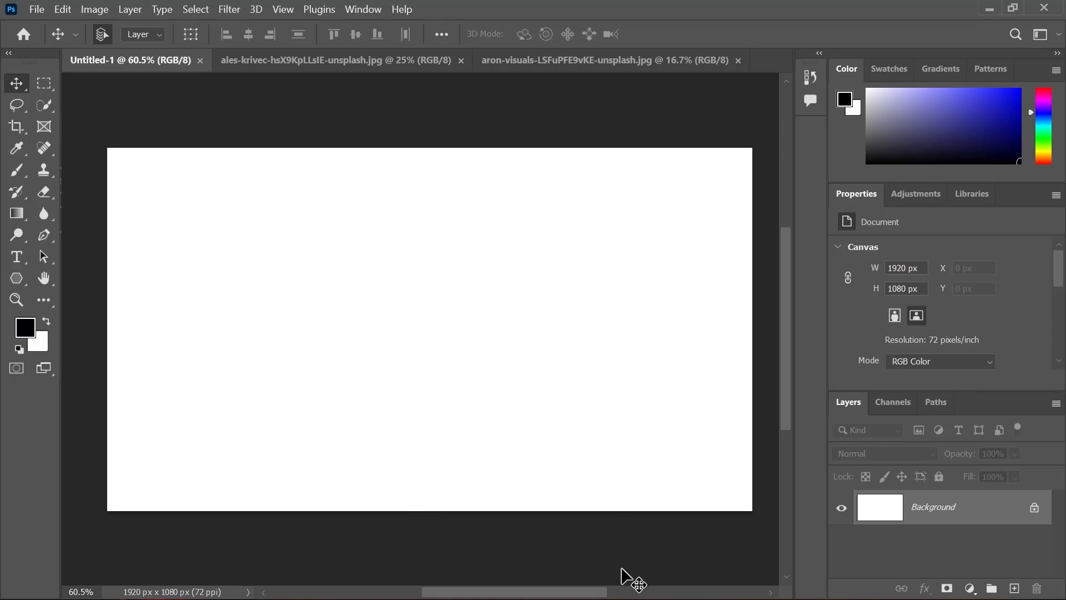
pyautogui.click(403, 62)
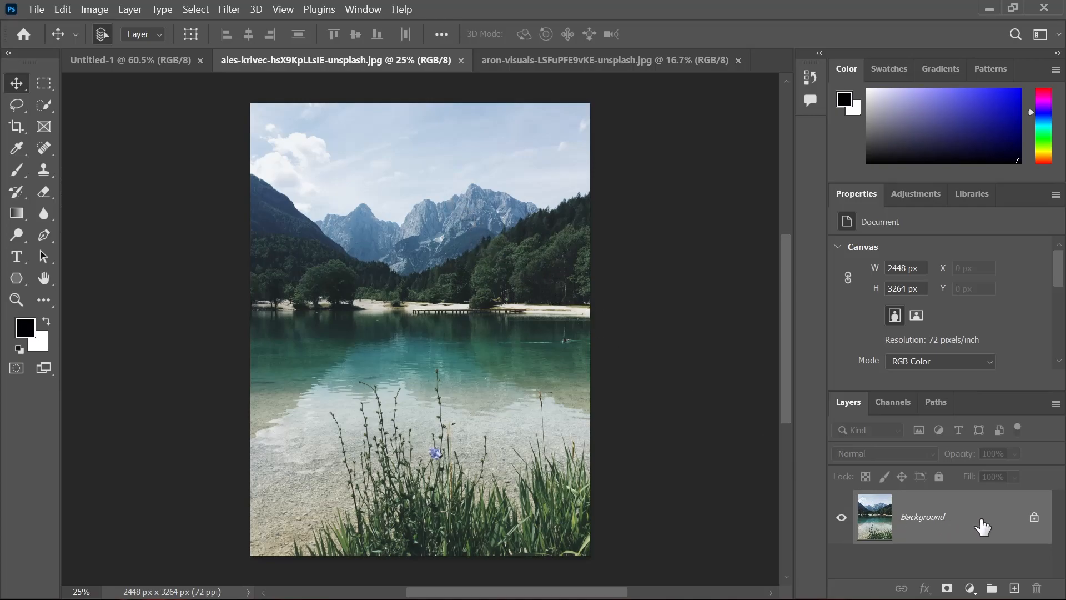
pyautogui.click(1035, 517)
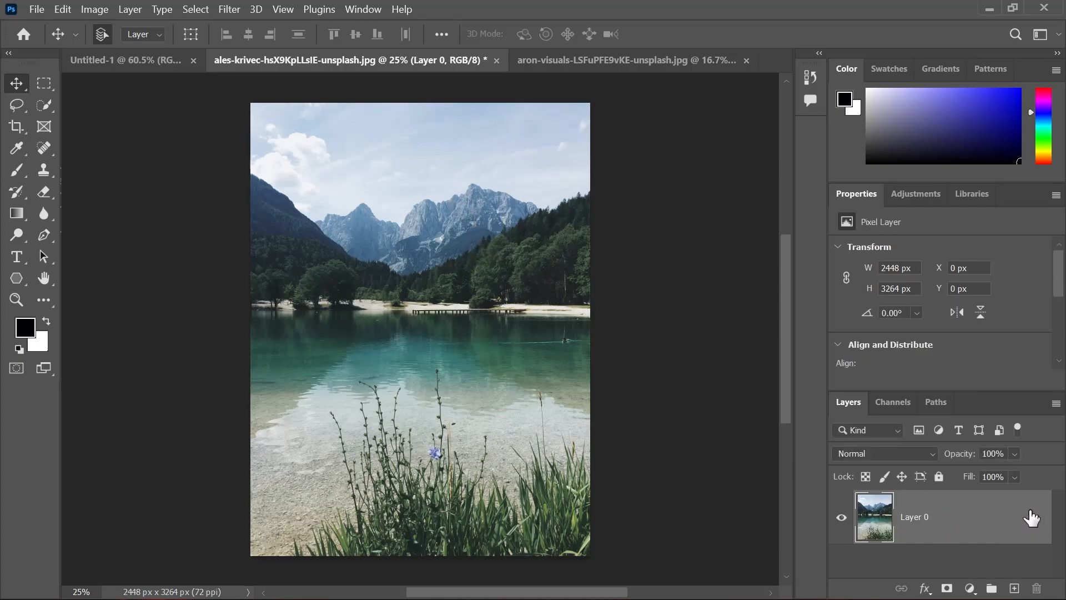
# Duplicate the lake photo's layer into the Untitled-1 document under the name L1
pyautogui.rightClick(996, 527)
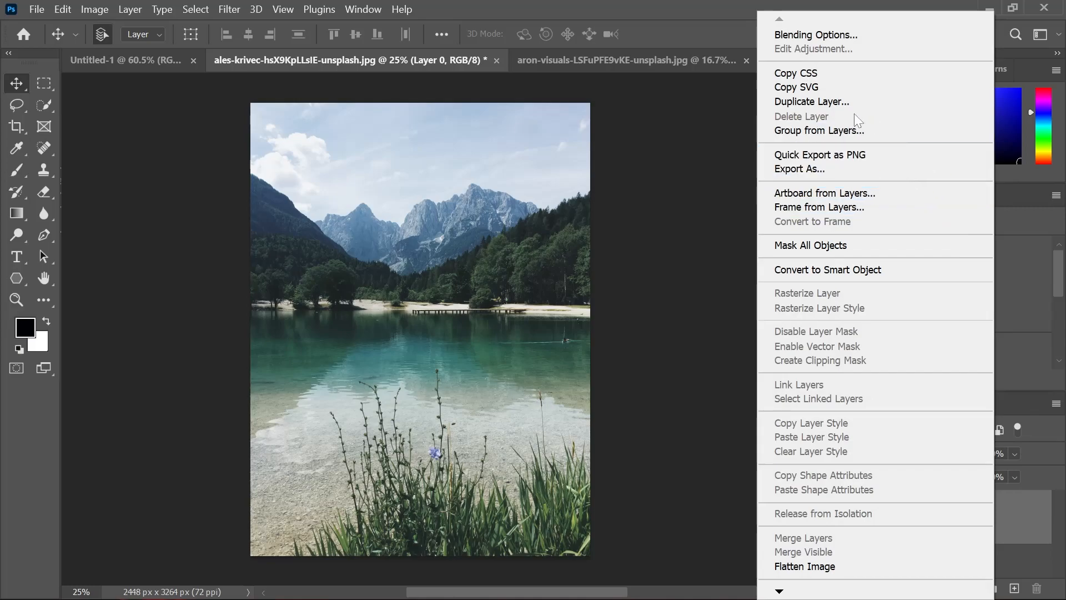
pyautogui.click(831, 101)
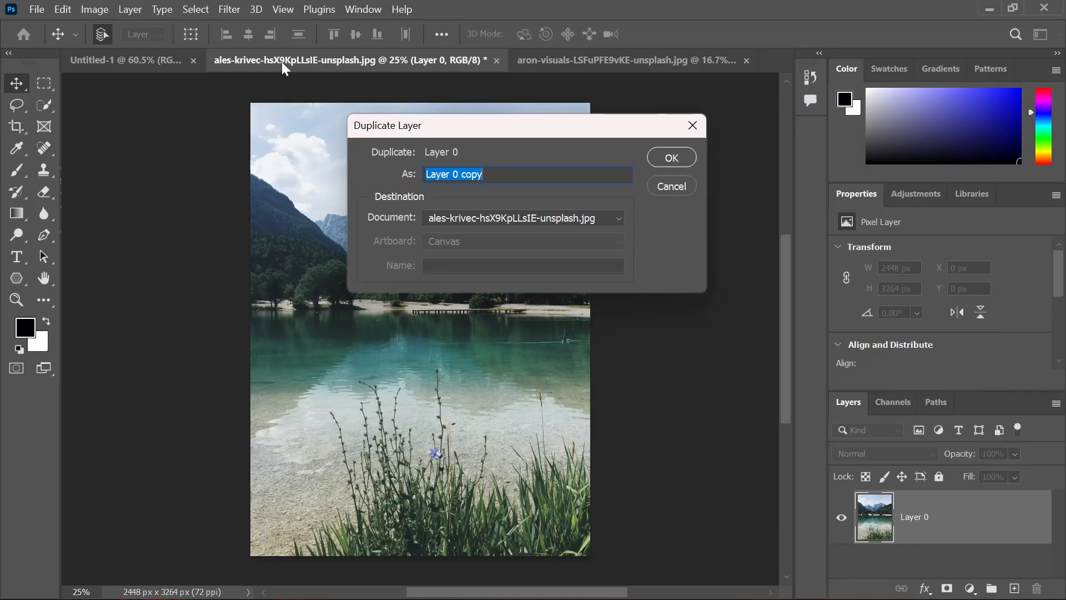
pyautogui.click(450, 218)
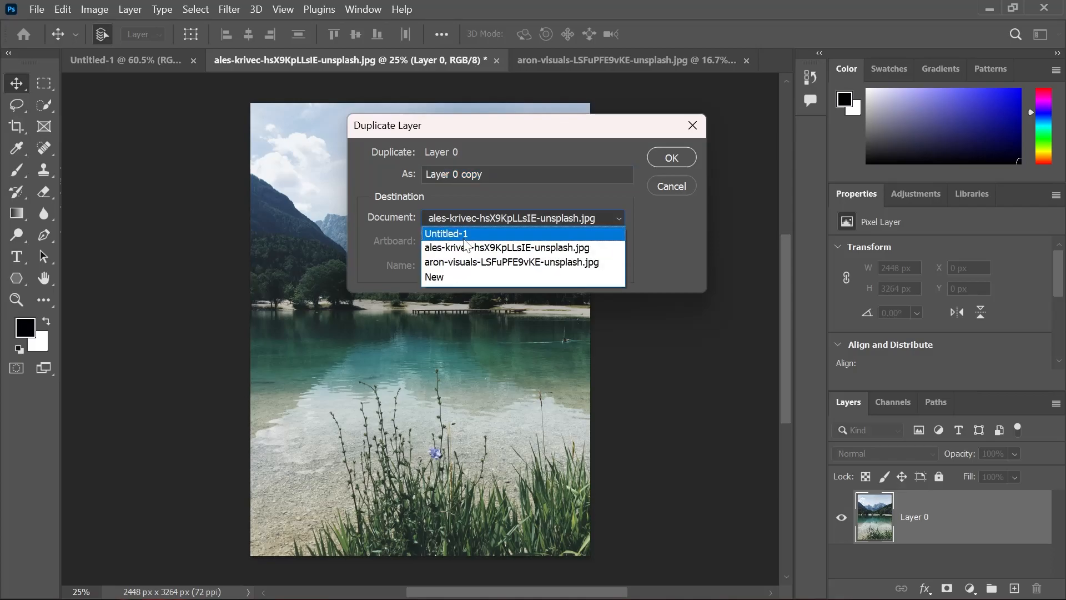
pyautogui.click(460, 236)
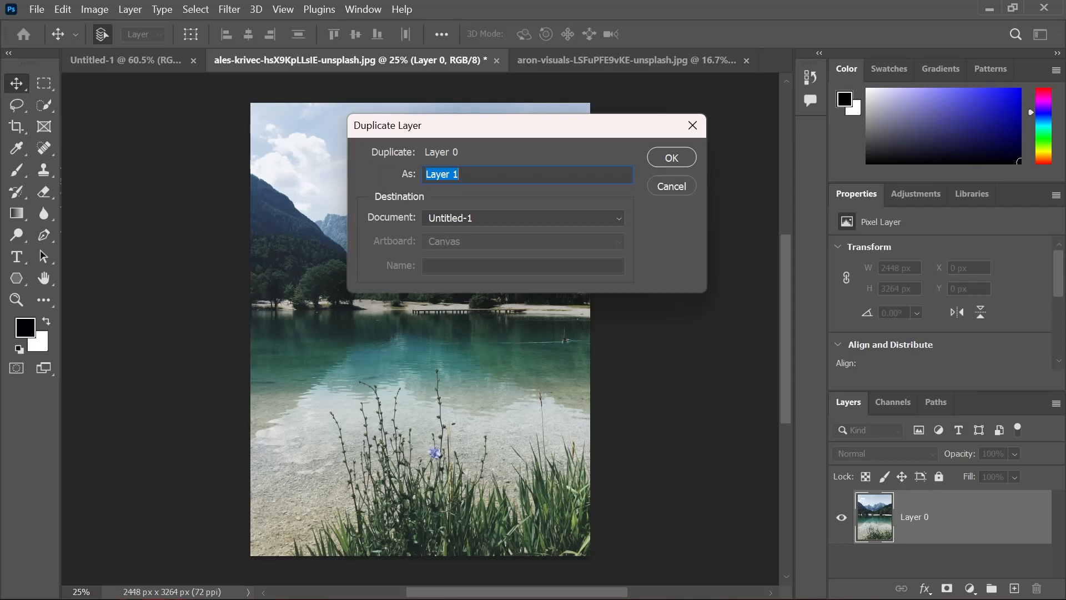
pyautogui.write('L1')
pyautogui.click(674, 160)
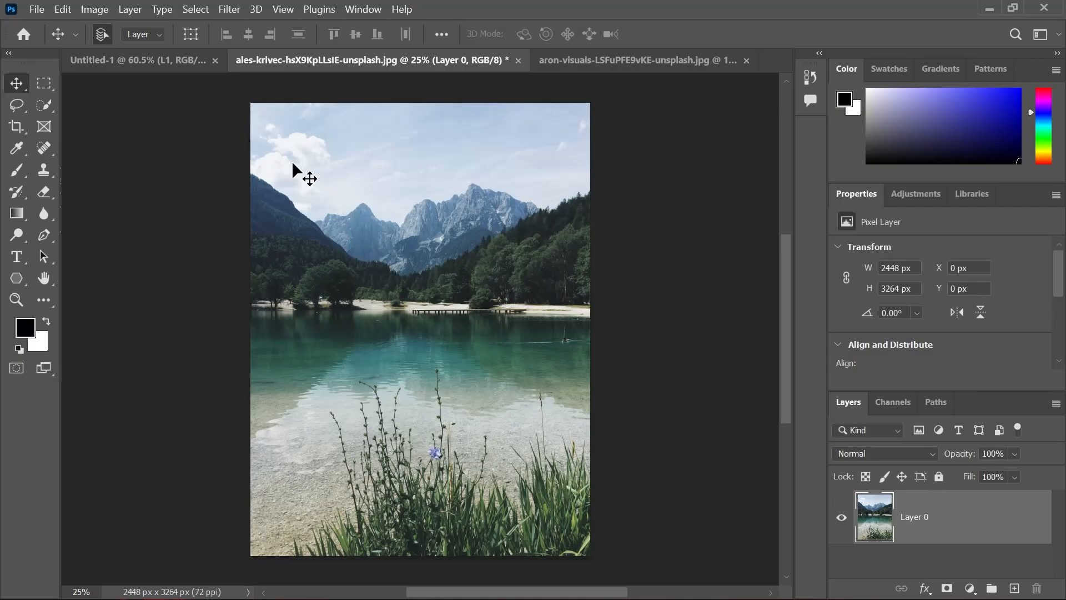
# In Untitled-1, nudge layer L1 to about X -3 px, Y -18 px and check its full extent with Free Transform
pyautogui.click(114, 61)
pyautogui.moveTo(488, 357)
pyautogui.mouseDown()
pyautogui.moveTo(545, 302)
pyautogui.moveTo(512, 345)
pyautogui.moveTo(486, 333)
pyautogui.moveTo(509, 359)
pyautogui.moveTo(488, 353)
pyautogui.mouseUp()
pyautogui.hotkey('ctrl', '-')
pyautogui.hotkey('ctrl', '-')
pyautogui.hotkey('ctrl', '-')
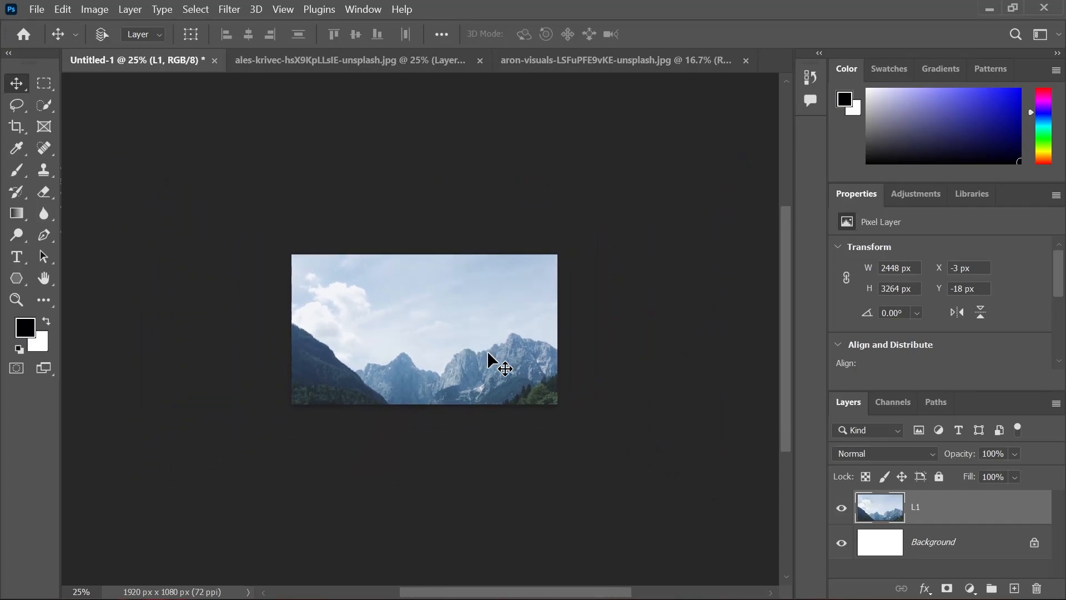
pyautogui.hotkey('ctrl', '-')
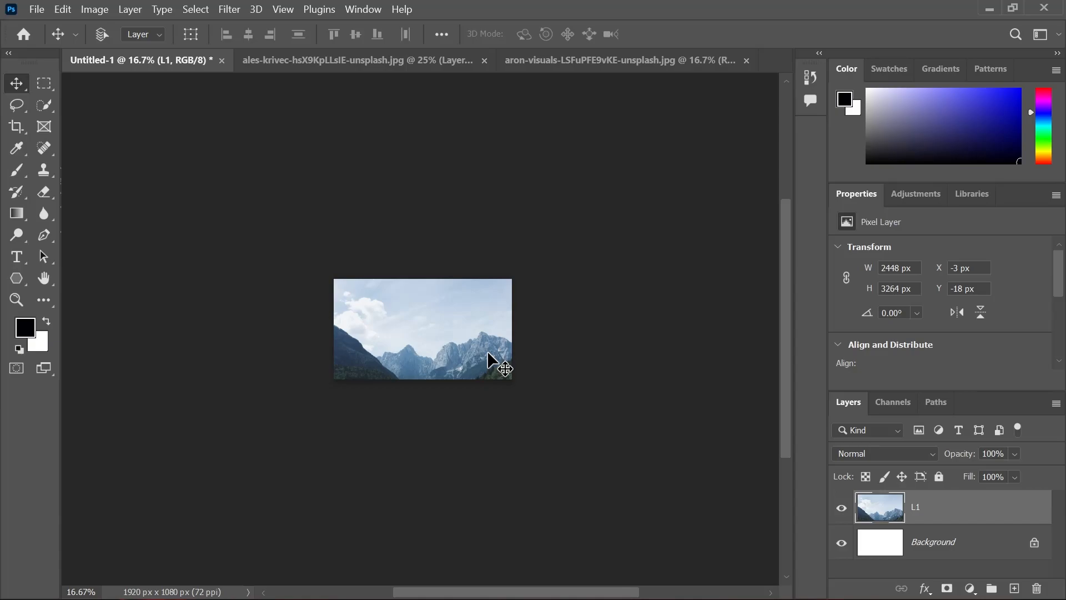
pyautogui.hotkey('ctrl', 't')
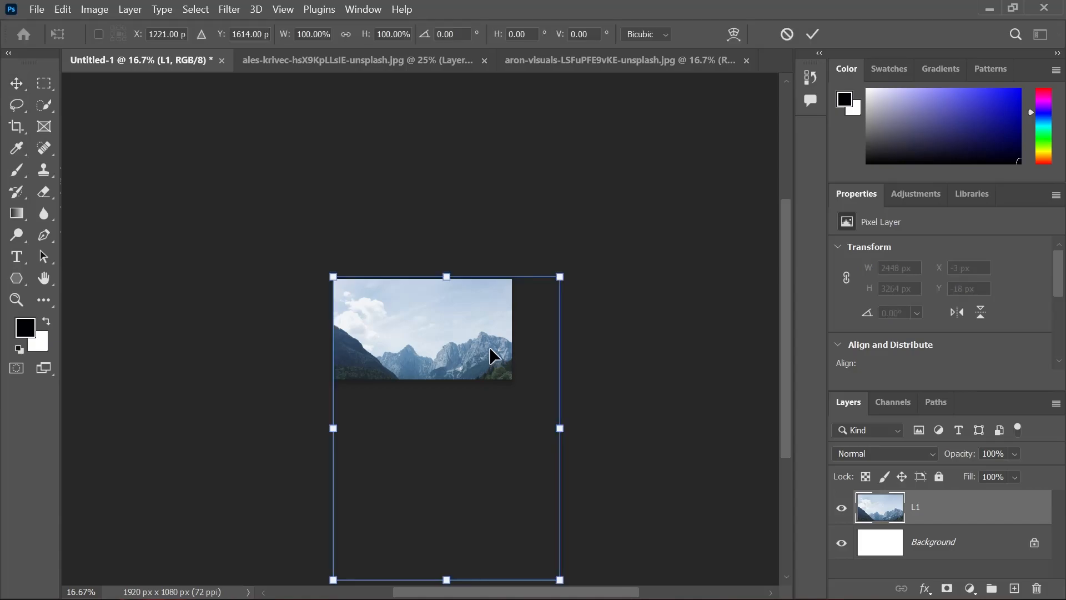
pyautogui.click(784, 37)
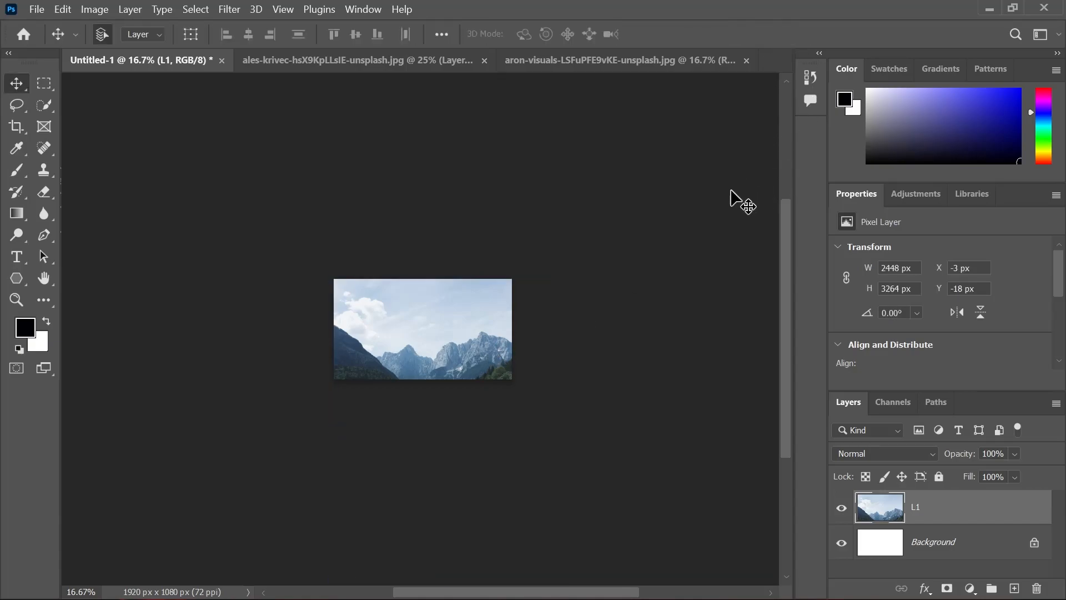
pyautogui.hotkey('ctrl', '0')
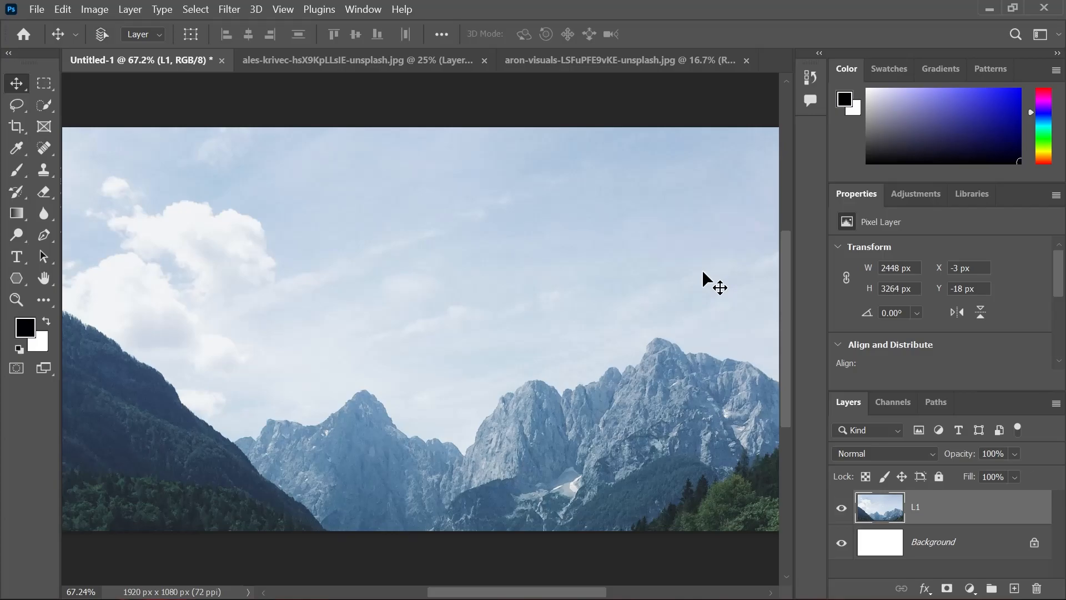
pyautogui.hotkey('ctrl', '+')
pyautogui.hotkey('ctrl', '+')
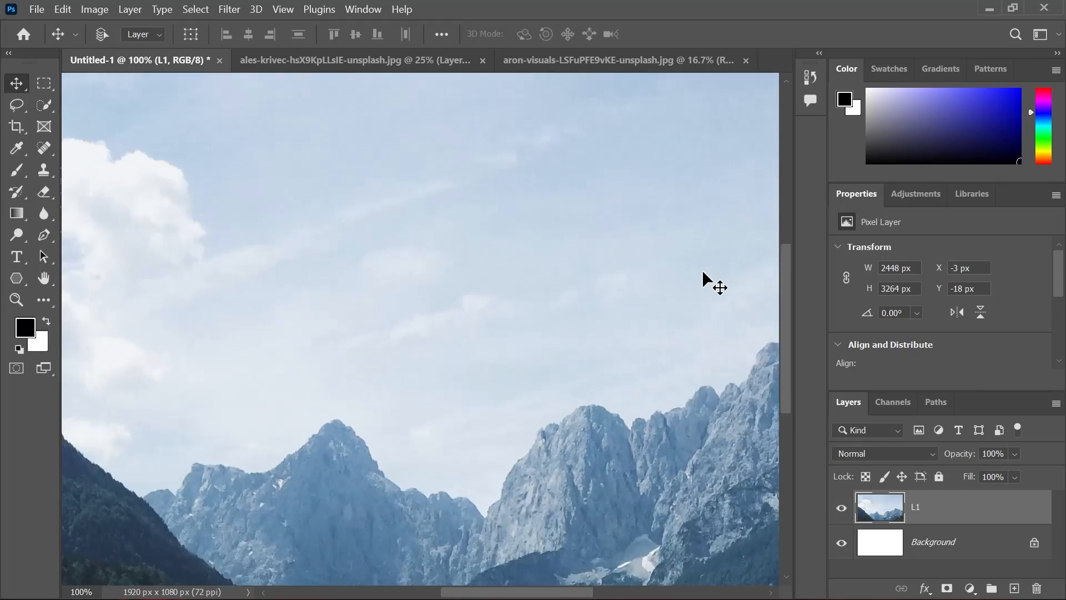
# Examine the mountain lake layer L1 in Untitled-1 at several magnifications, from close detail to the whole canvas
pyautogui.hotkey('ctrl', '-')
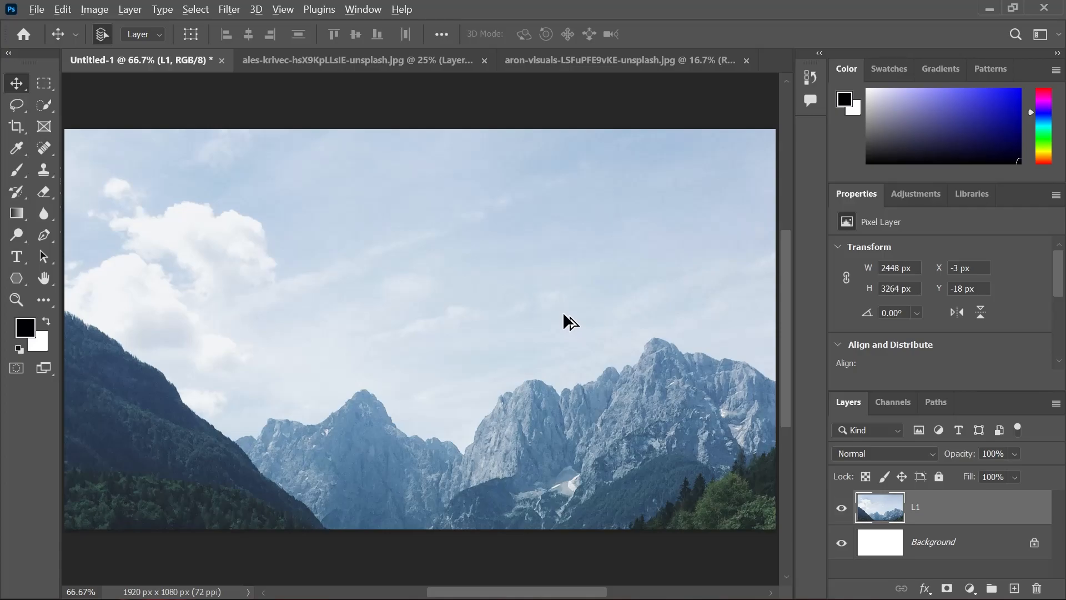
pyautogui.scroll(4, 562, 312)
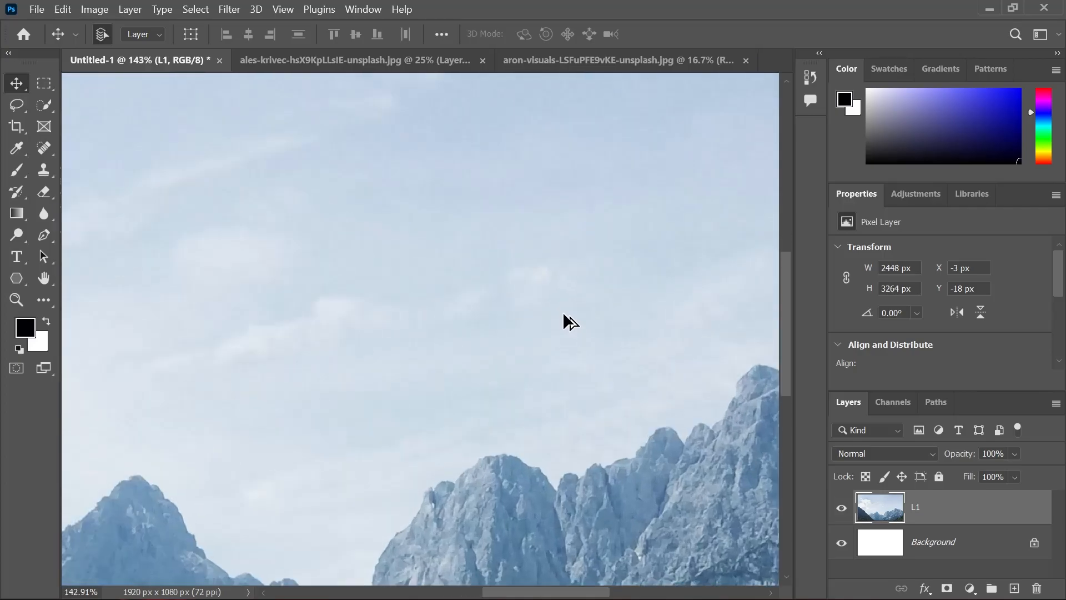
pyautogui.scroll(2, 563, 313)
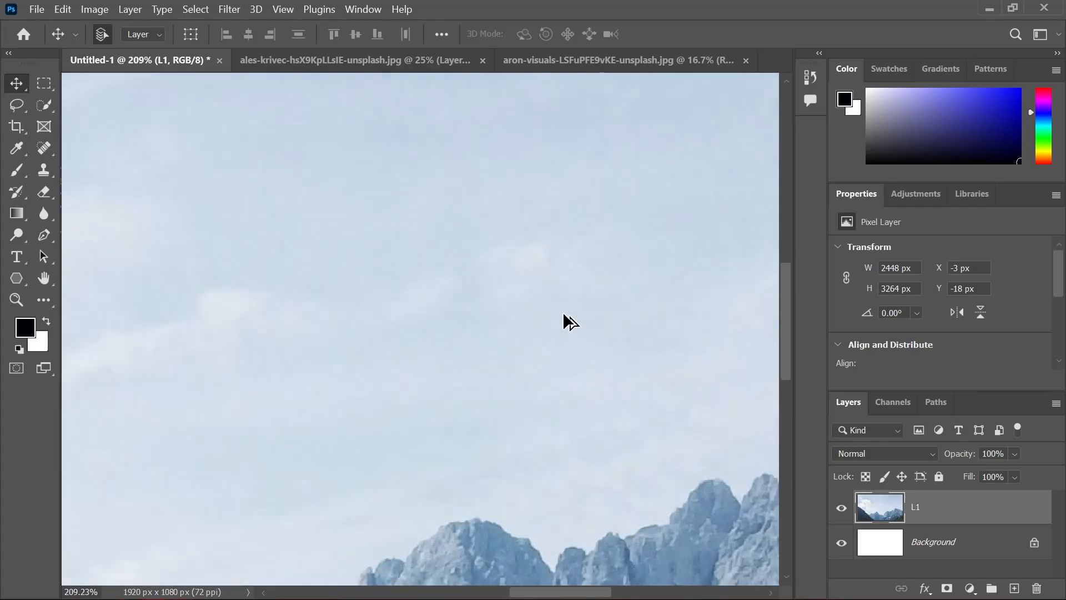
pyautogui.scroll(-1, 562, 313)
pyautogui.scroll(-5, 563, 314)
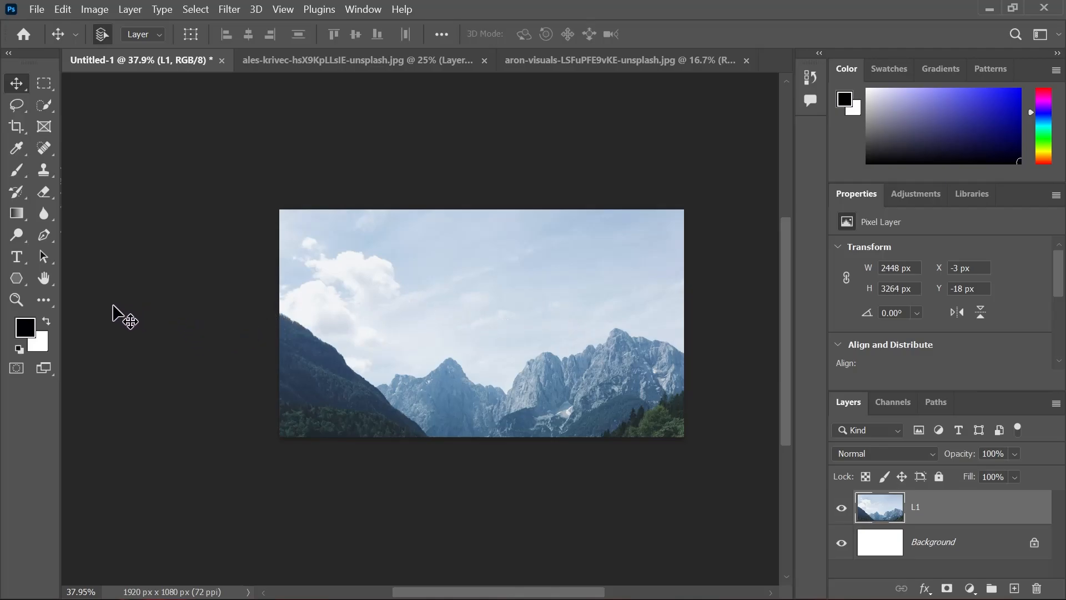
# Magnify and reduce the view of layer L1 with the Zoom tool, then return to the Move tool
pyautogui.click(19, 303)
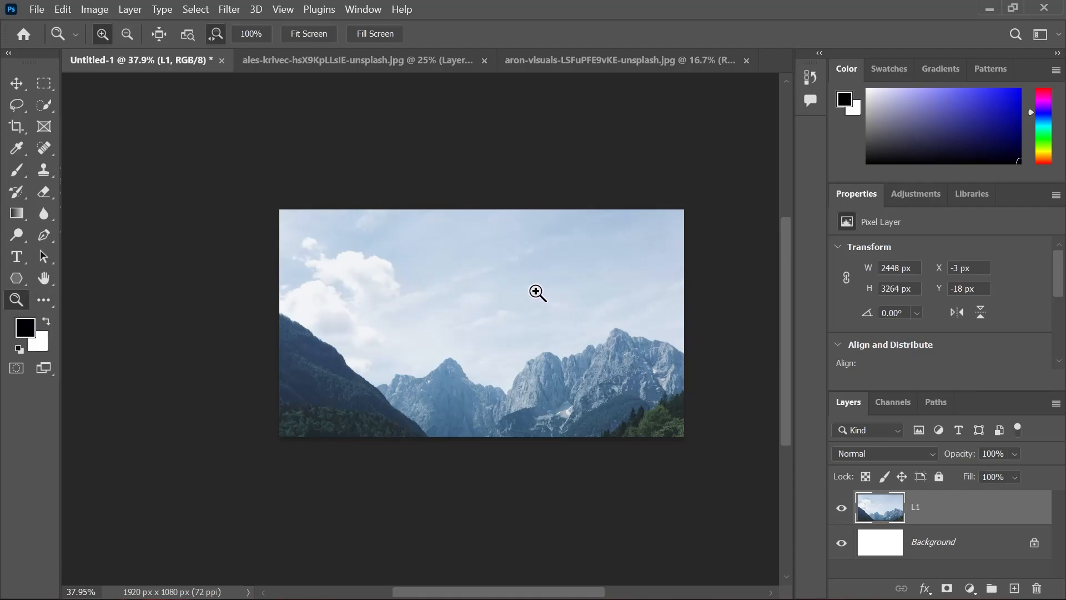
pyautogui.click(507, 293)
pyautogui.click(510, 295)
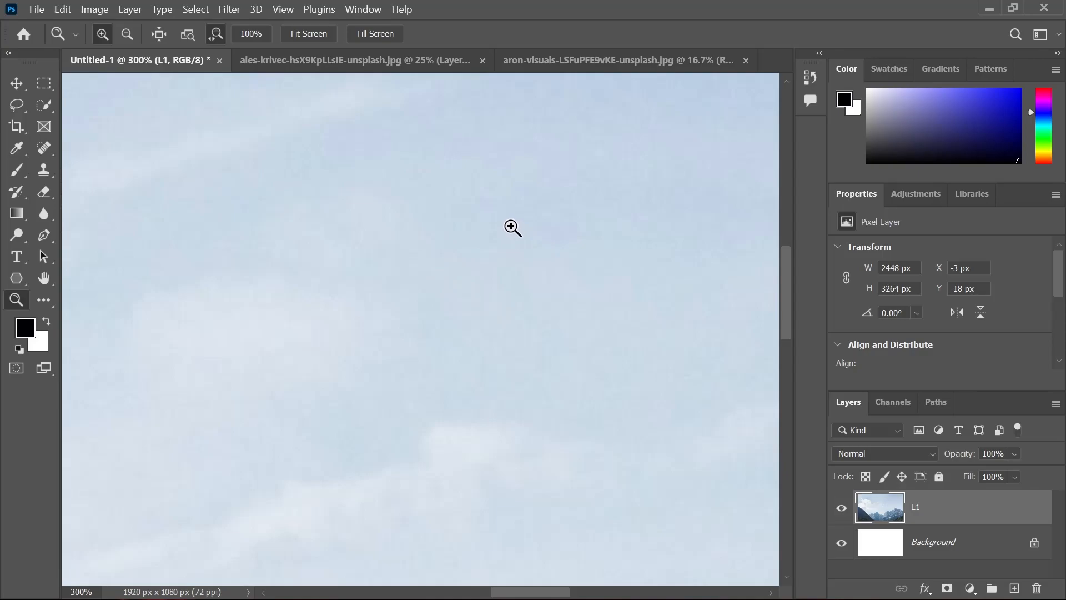
pyautogui.press('alt')
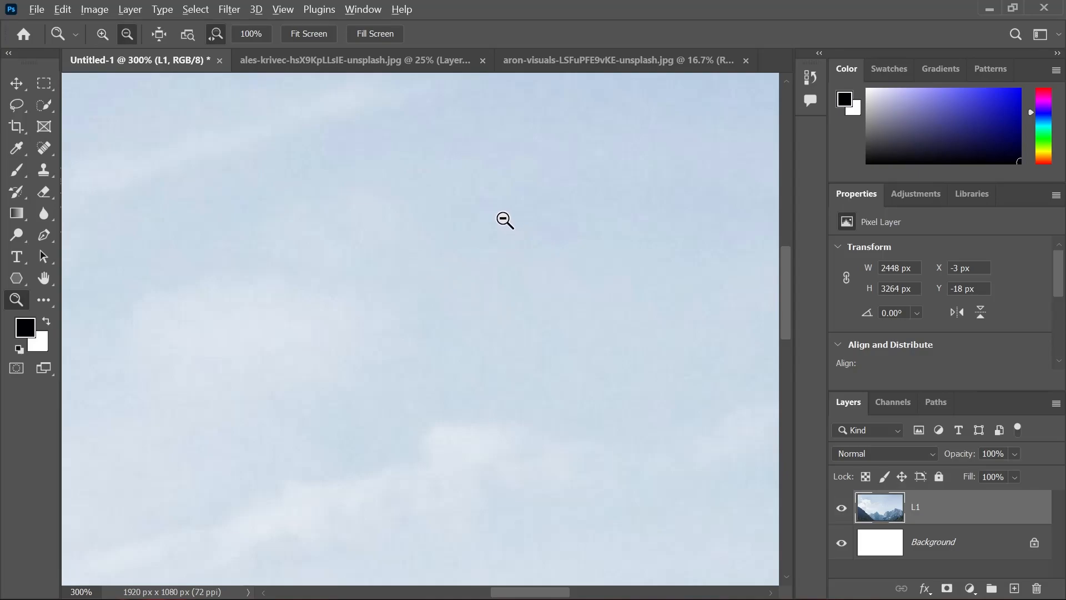
pyautogui.moveTo(402, 195); pyautogui.dragTo(402, 194)
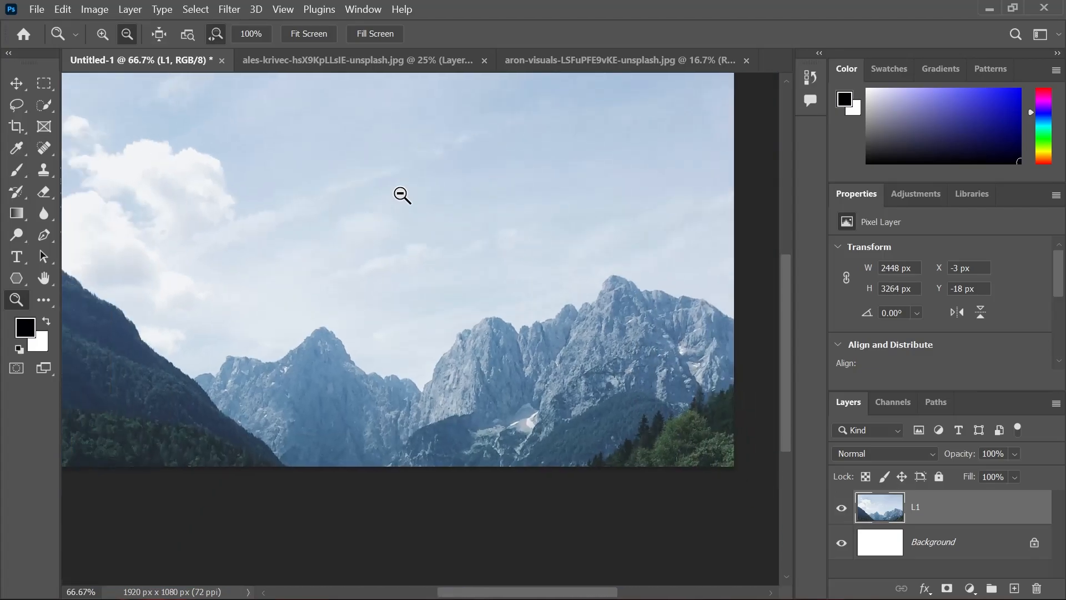
pyautogui.press('alt')
pyautogui.click(466, 209)
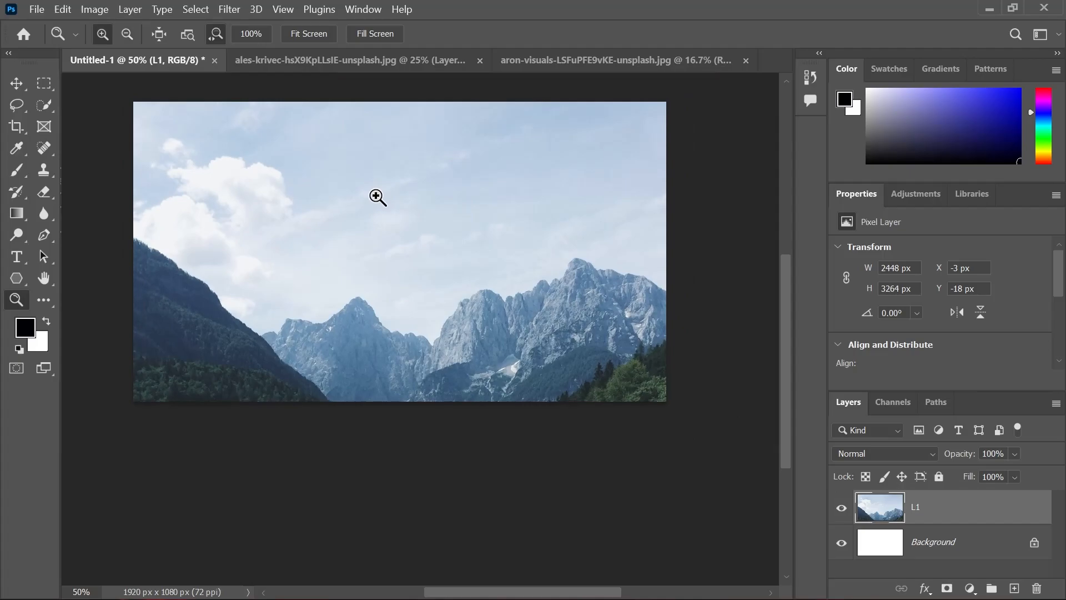
pyautogui.click(12, 88)
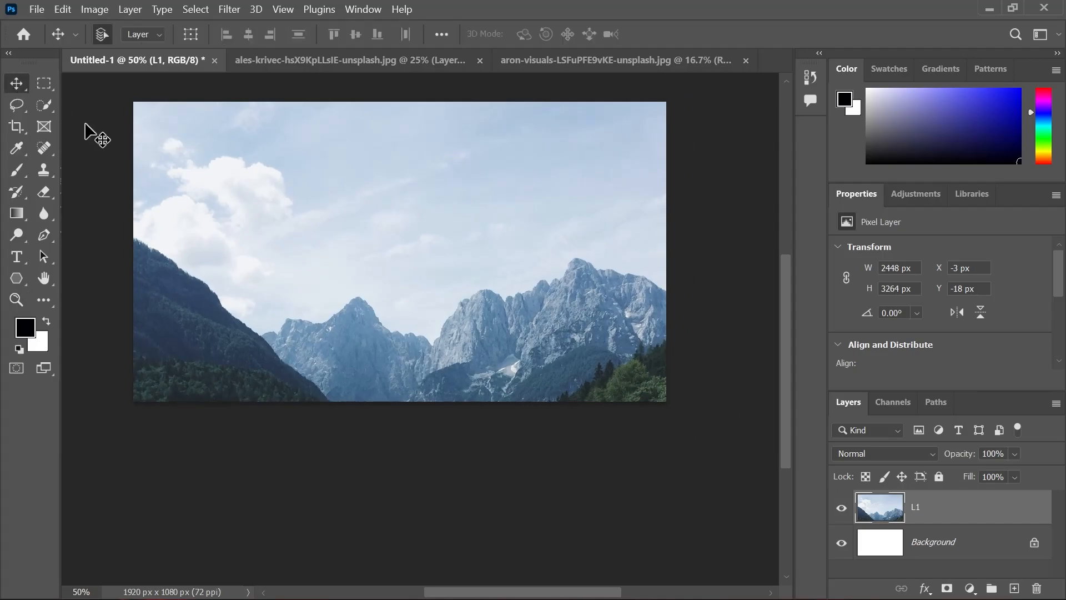
# Scale layer L1 proportionally to 26.47% with Free Transform and place it on the canvas's left side at X 87 px, Y 113 px
pyautogui.hotkey('ctrl', 't')
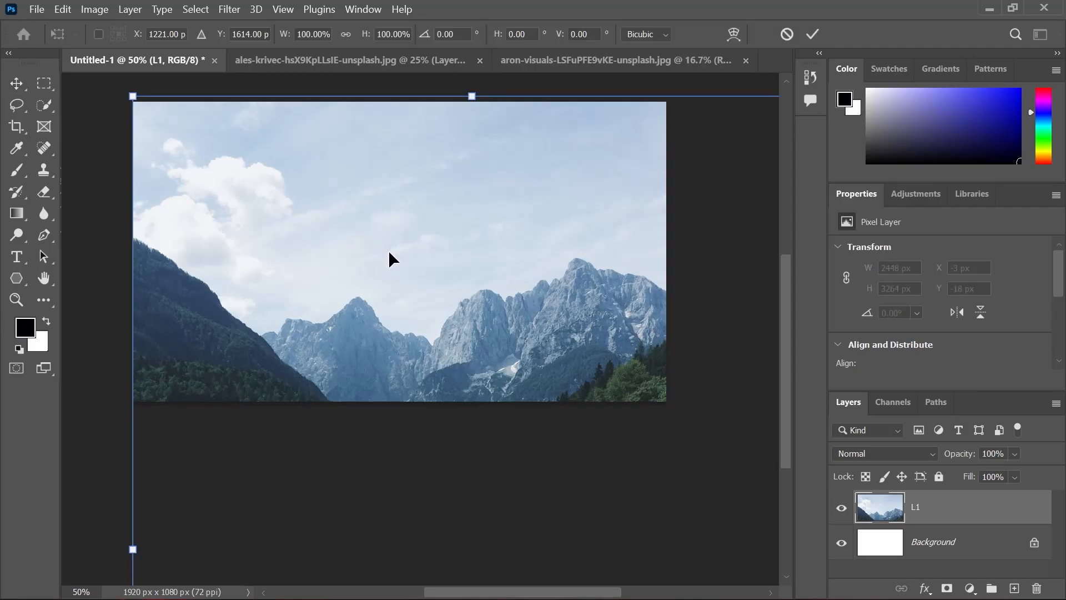
pyautogui.hotkey('ctrl', '-')
pyautogui.hotkey('ctrl', '-')
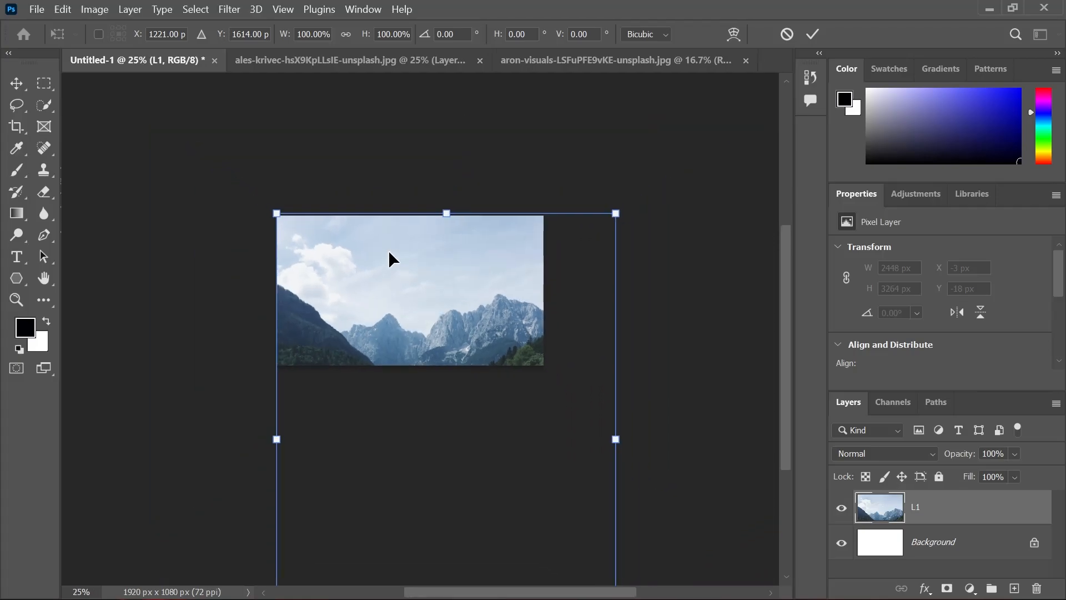
pyautogui.hotkey('ctrl', '-')
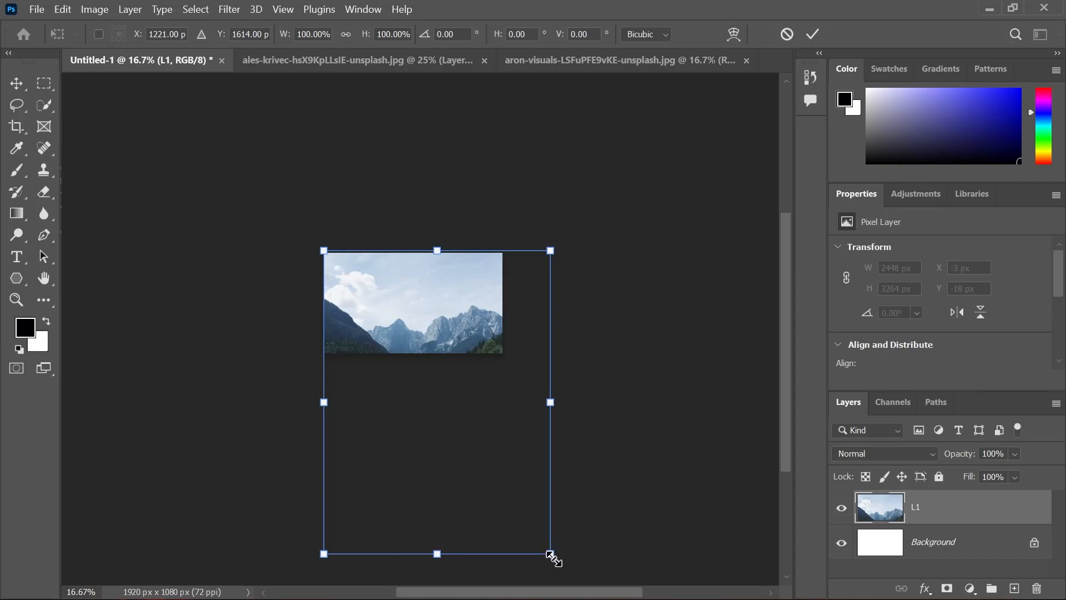
pyautogui.moveTo(551, 556); pyautogui.dragTo(490, 436)
pyautogui.hotkey('ctrl', 'z')
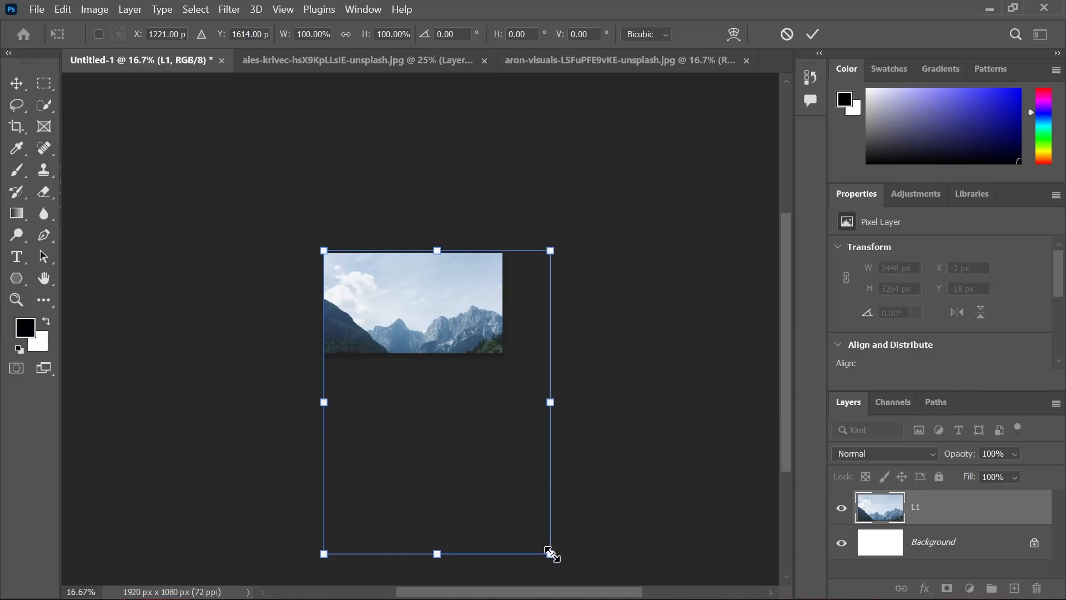
pyautogui.moveTo(551, 553); pyautogui.dragTo(378, 305)
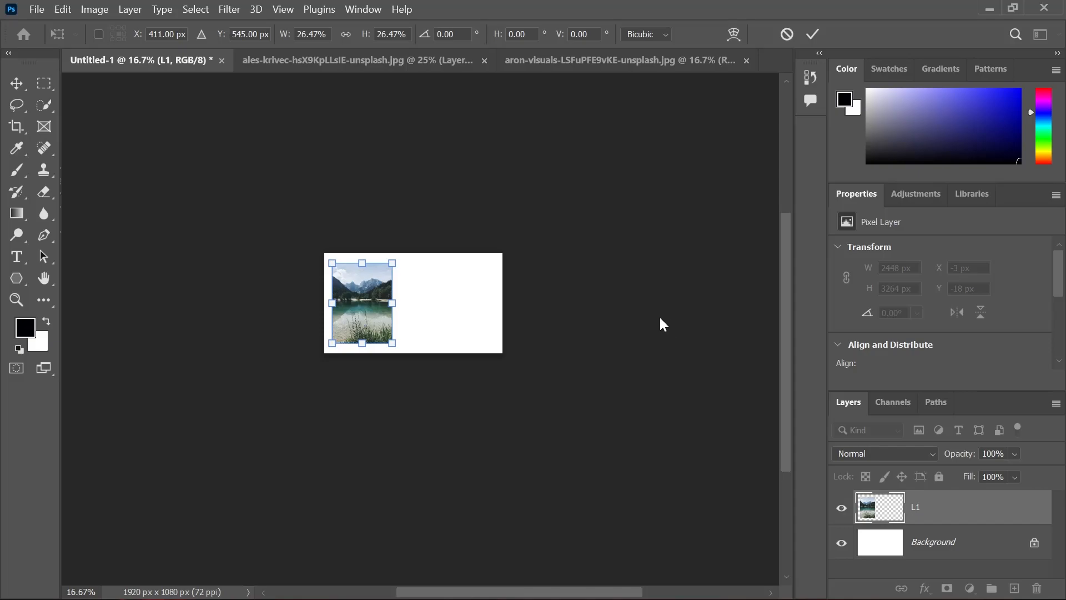
pyautogui.press('Return')
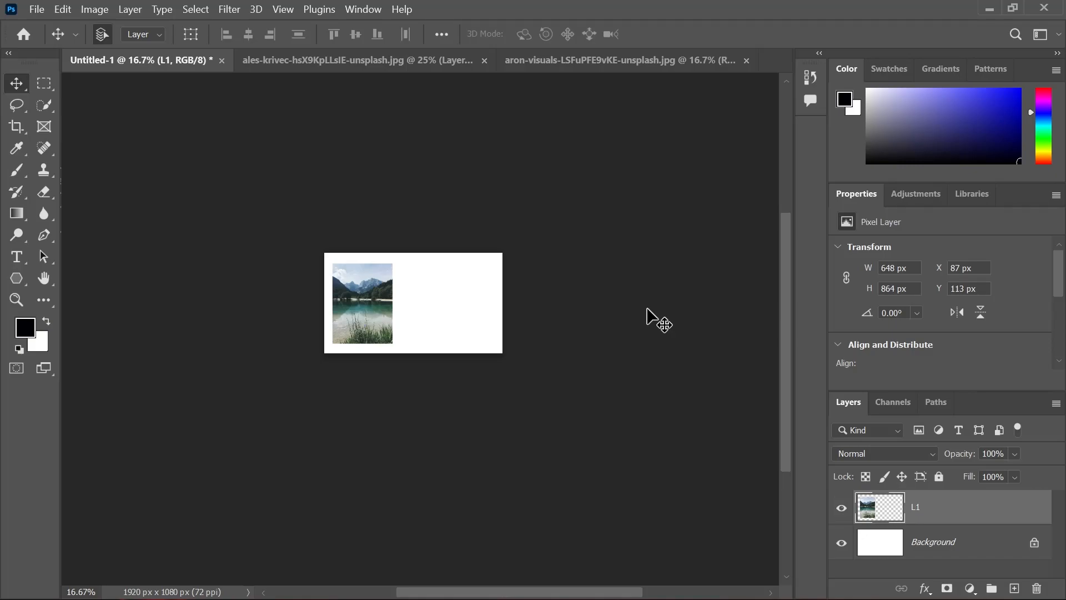
# Examine the whole Untitled-1 canvas with the scaled lake photo, fitted to the window and at smaller magnifications
pyautogui.hotkey('ctrl', '0')
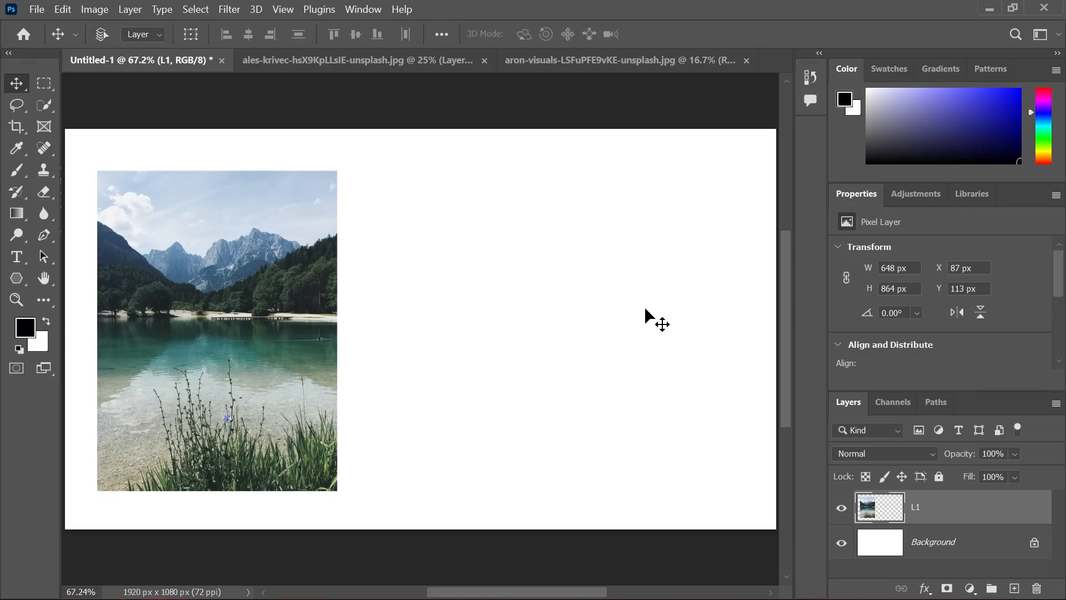
pyautogui.hotkey('ctrl', '-')
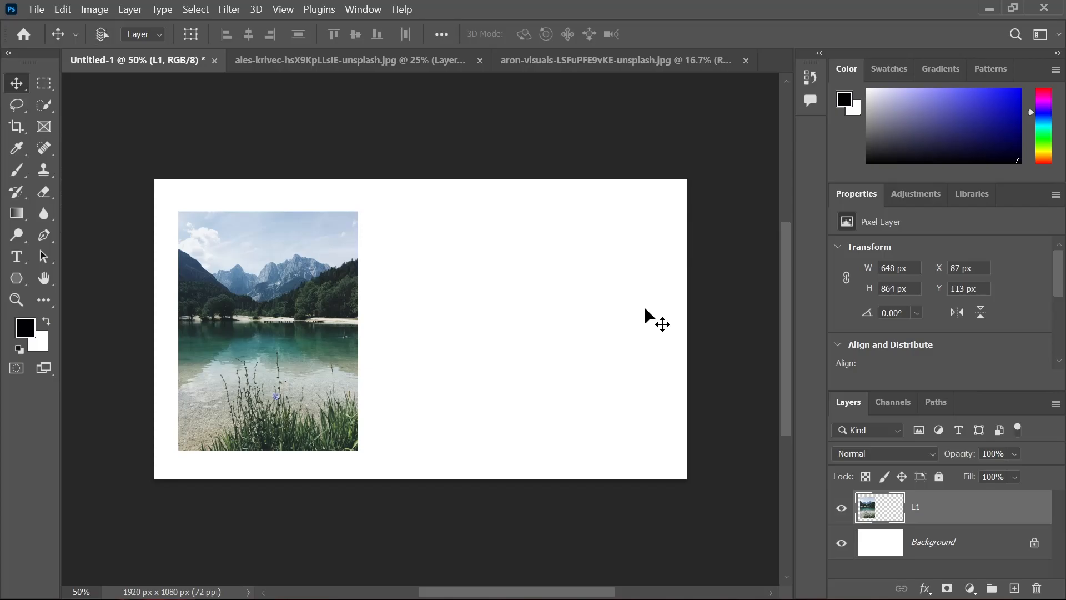
pyautogui.hotkey('ctrl', '-')
pyautogui.hotkey('ctrl', '-')
pyautogui.hotkey('ctrl', '+')
pyautogui.hotkey('ctrl', '+')
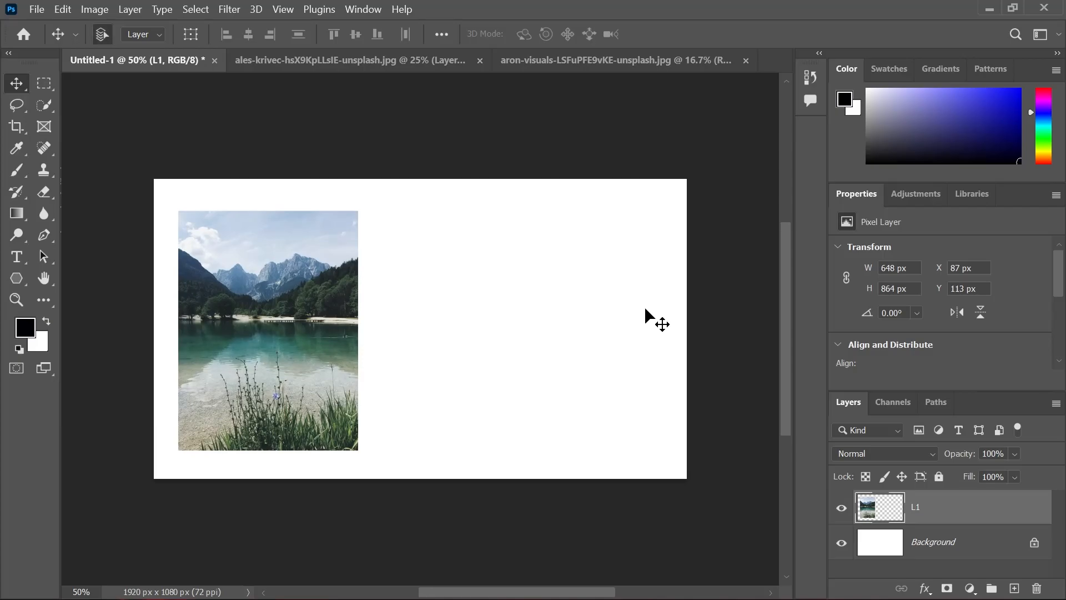
pyautogui.hotkey('ctrl', '0')
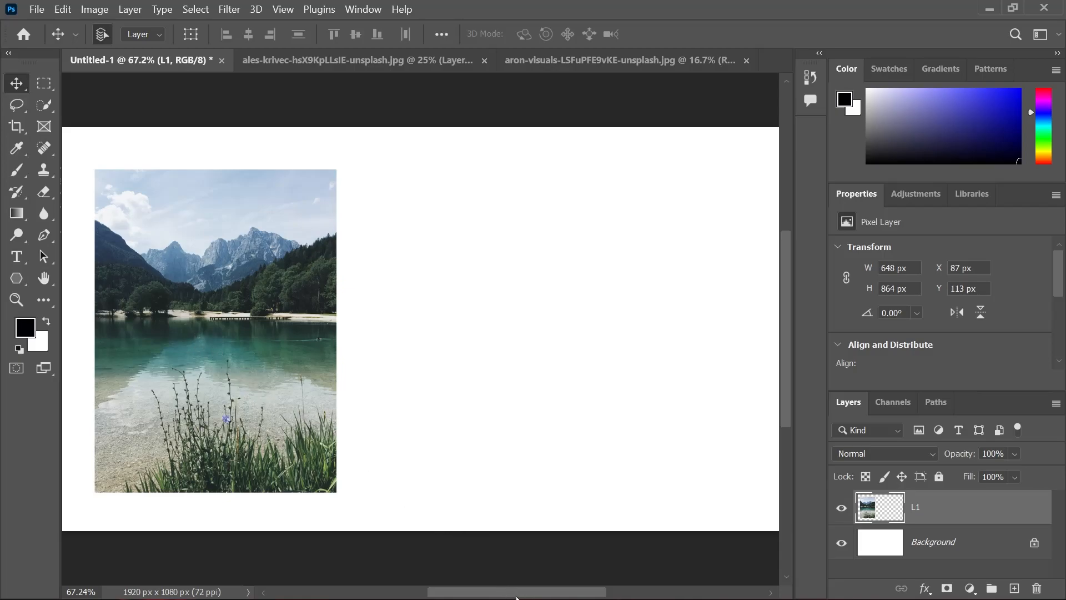
pyautogui.moveTo(517, 597); pyautogui.dragTo(493, 578)
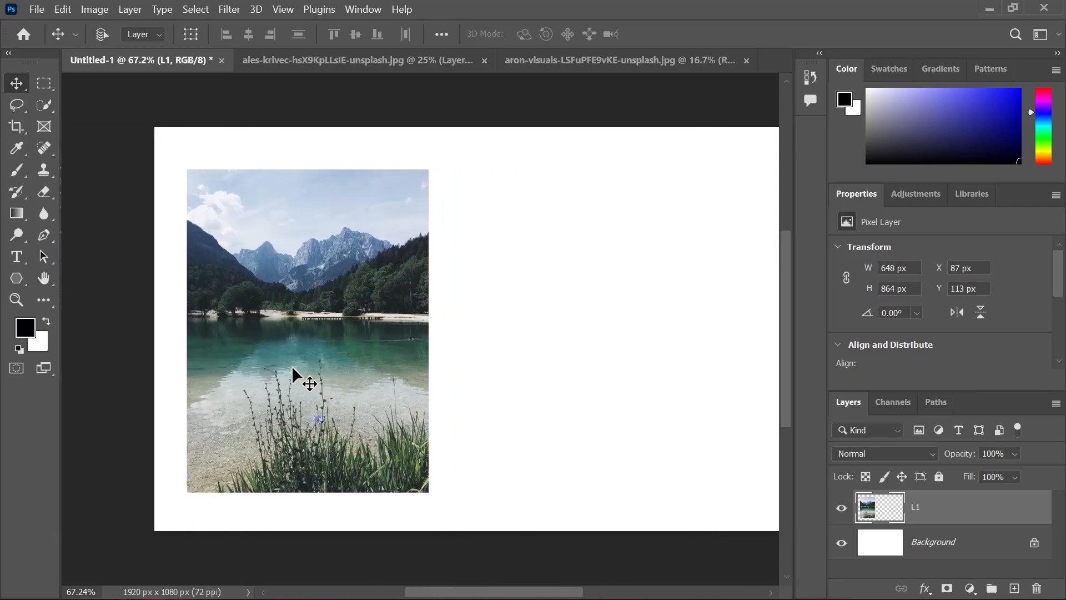
# Magnify the lake photo to 600% and inspect the water and shoreline near its right edge
pyautogui.hotkey('ctrl', '+')
pyautogui.hotkey('ctrl', '+')
pyautogui.hotkey('ctrl', '+')
pyautogui.hotkey('ctrl', '+')
pyautogui.hotkey('ctrl', '+')
pyautogui.hotkey('ctrl', '+')
pyautogui.hotkey('ctrl', '+')
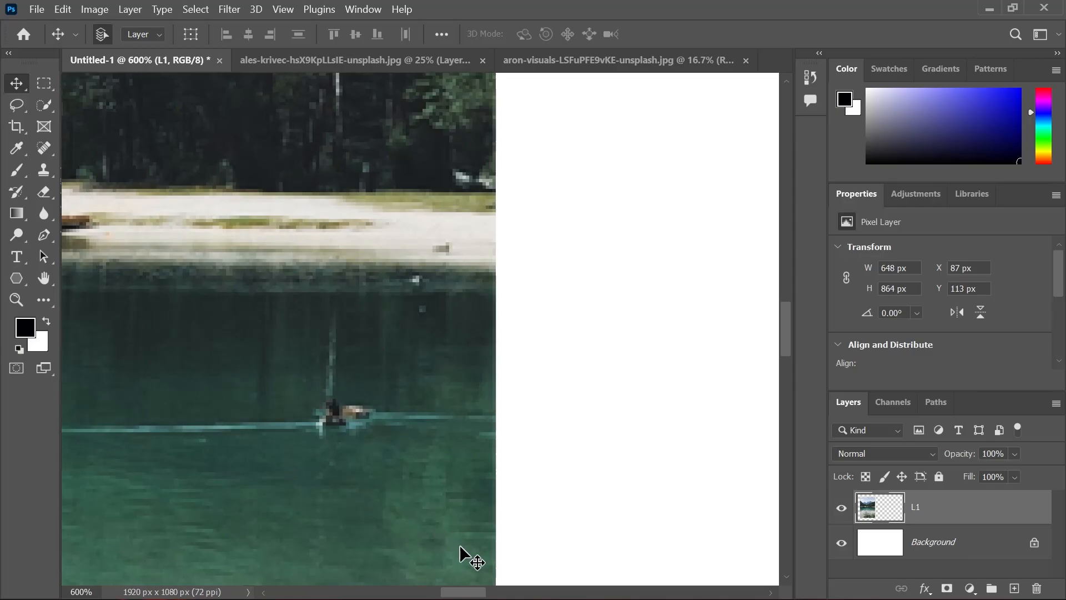
pyautogui.moveTo(460, 591)
pyautogui.mouseDown()
pyautogui.moveTo(404, 594)
pyautogui.moveTo(326, 555)
pyautogui.moveTo(467, 592)
pyautogui.moveTo(451, 585)
pyautogui.mouseUp()
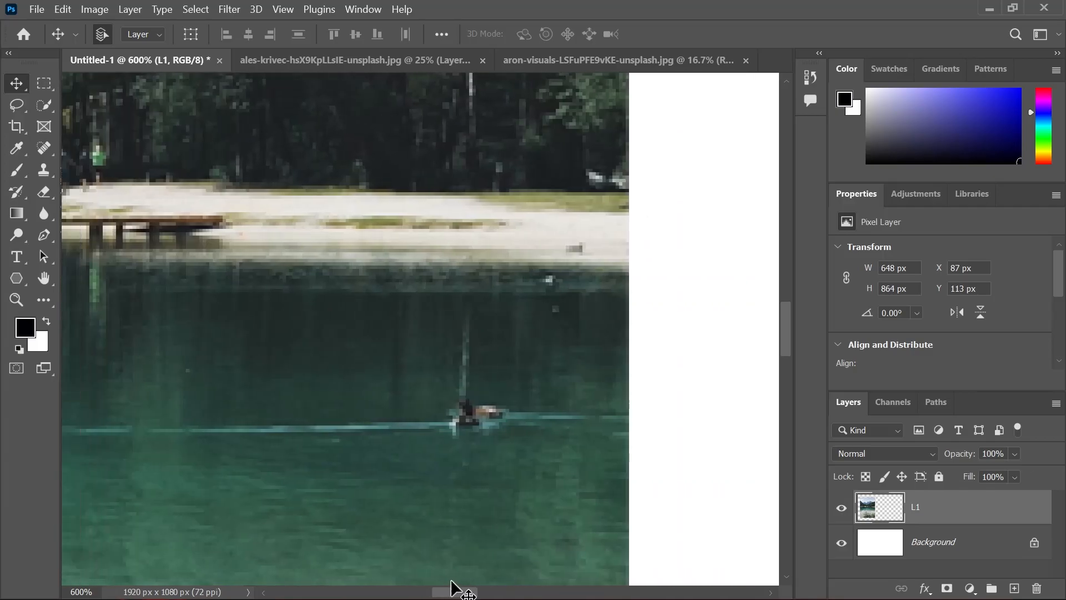
# Pan across the magnified lake photo with the Hand tool to inspect the shore and pier, then return to the Move tool
pyautogui.click(44, 277)
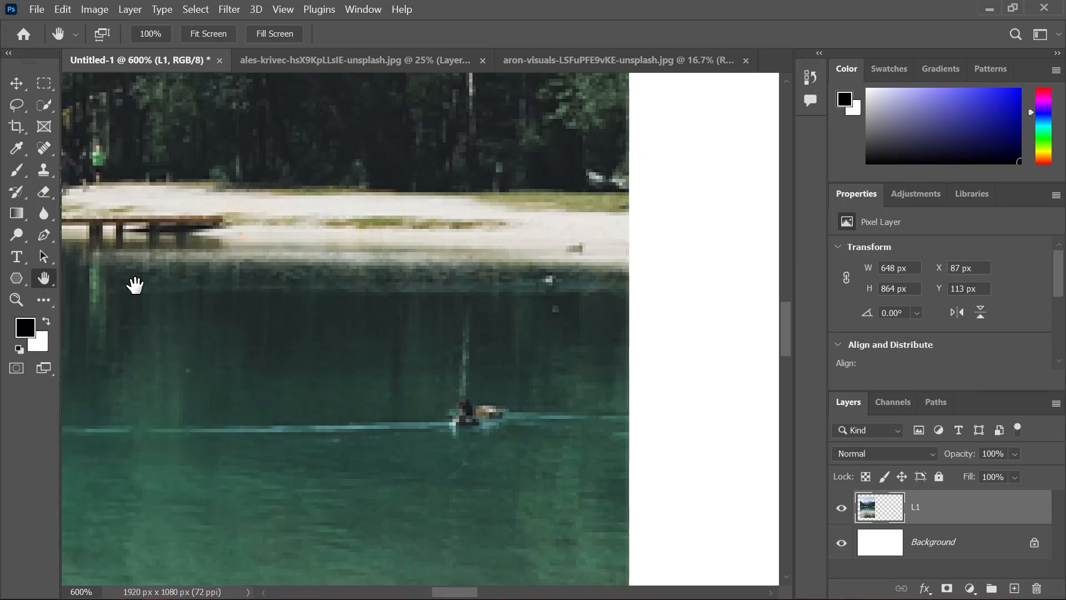
pyautogui.moveTo(181, 257); pyautogui.dragTo(411, 285)
pyautogui.moveTo(157, 192); pyautogui.dragTo(512, 231)
pyautogui.moveTo(144, 239); pyautogui.dragTo(354, 303)
pyautogui.moveTo(246, 276); pyautogui.dragTo(133, 167)
pyautogui.moveTo(533, 304); pyautogui.dragTo(162, 183)
pyautogui.moveTo(479, 281); pyautogui.dragTo(364, 247)
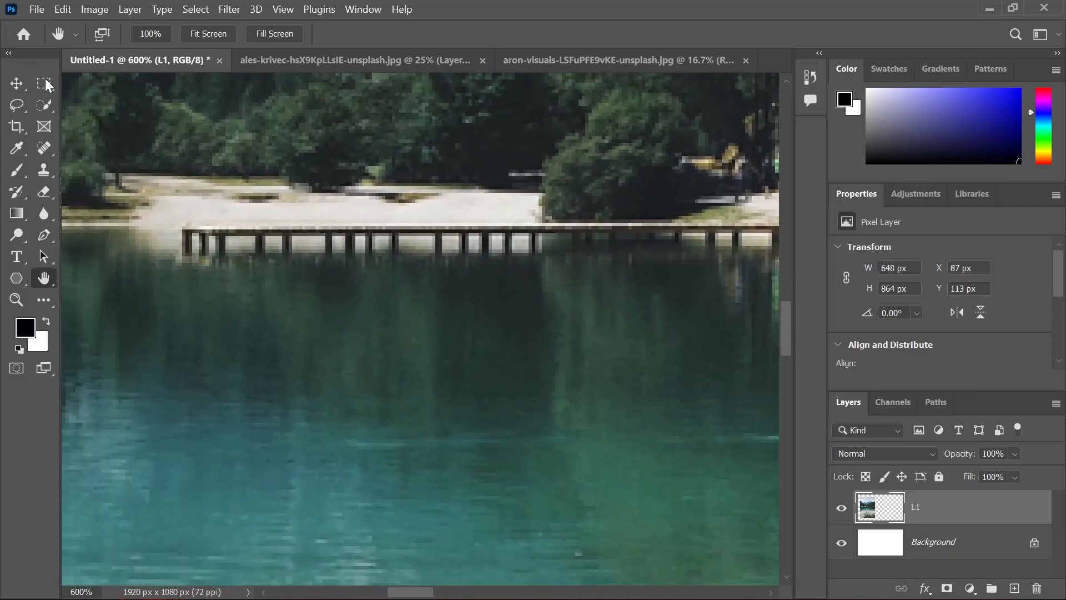
pyautogui.click(14, 87)
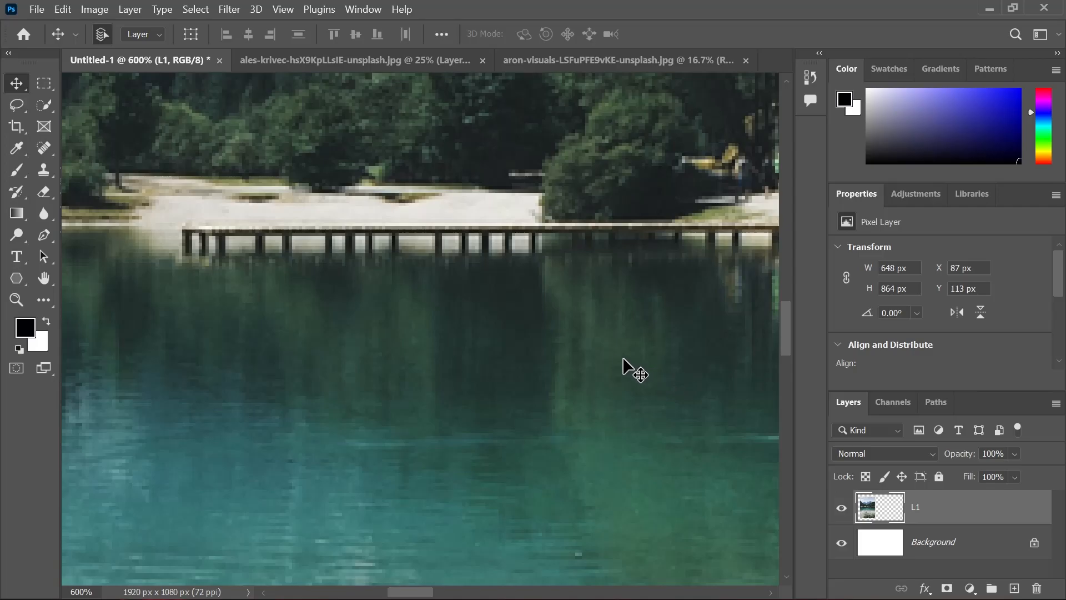
# Pan to the trees above the pier while keeping the Move tool active, then view the whole canvas at 50%
pyautogui.press('space')
pyautogui.moveTo(657, 201); pyautogui.dragTo(294, 216)
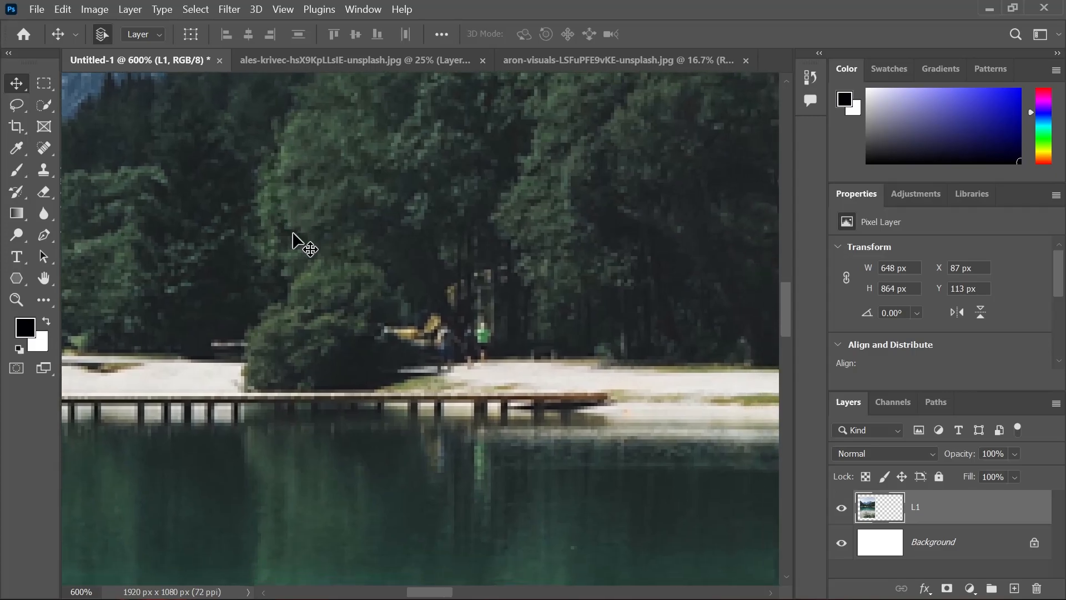
pyautogui.hotkey('ctrl', '0')
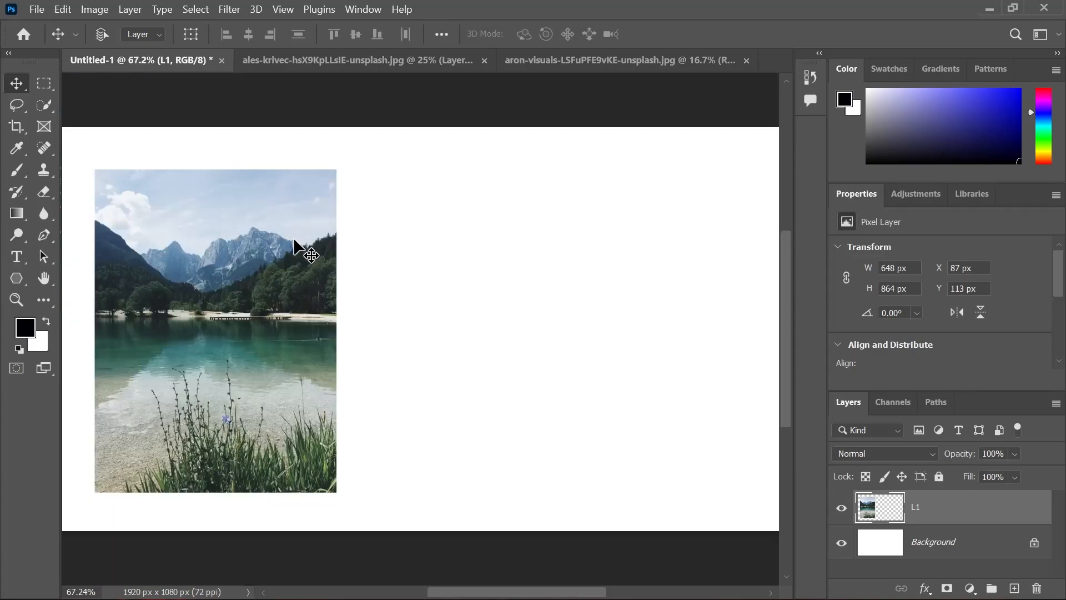
pyautogui.hotkey('ctrl', '-')
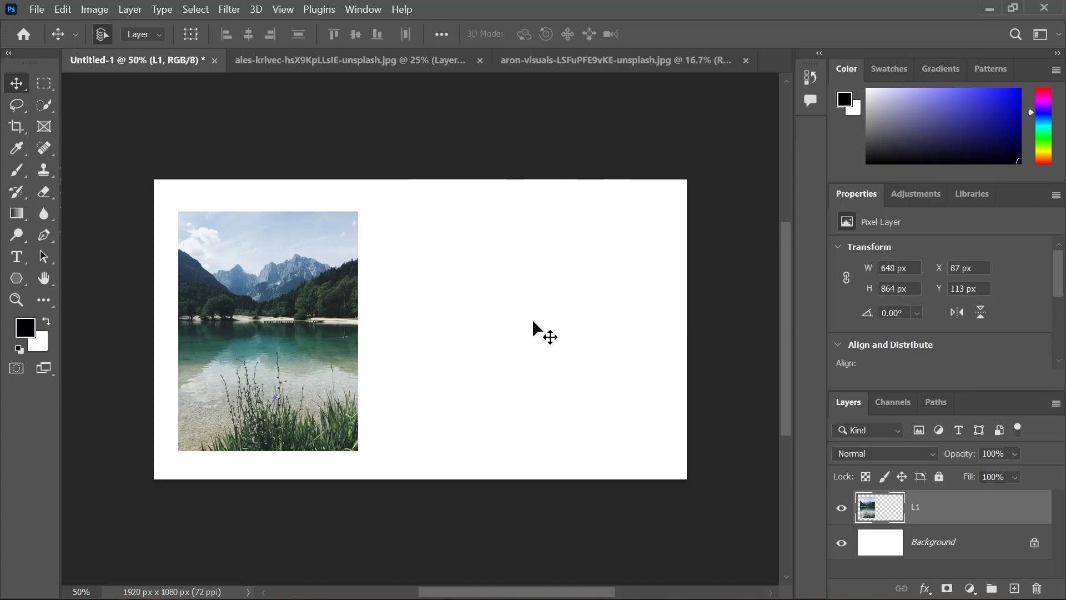
# Unlock the Background layer in the night volcano photo's document, try moving it, and undo the move
pyautogui.click(613, 64)
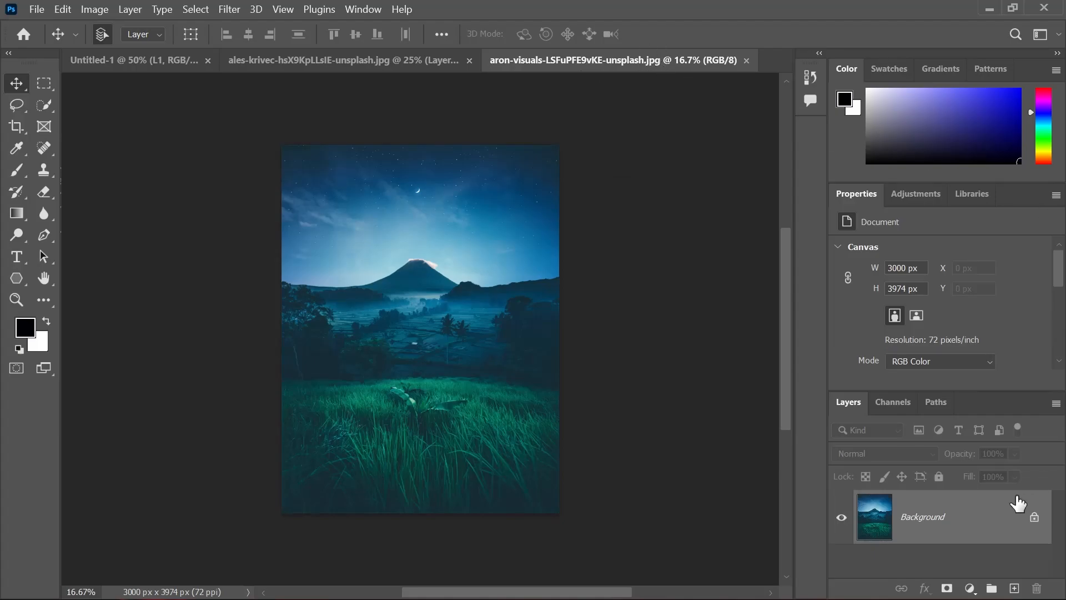
pyautogui.click(1036, 520)
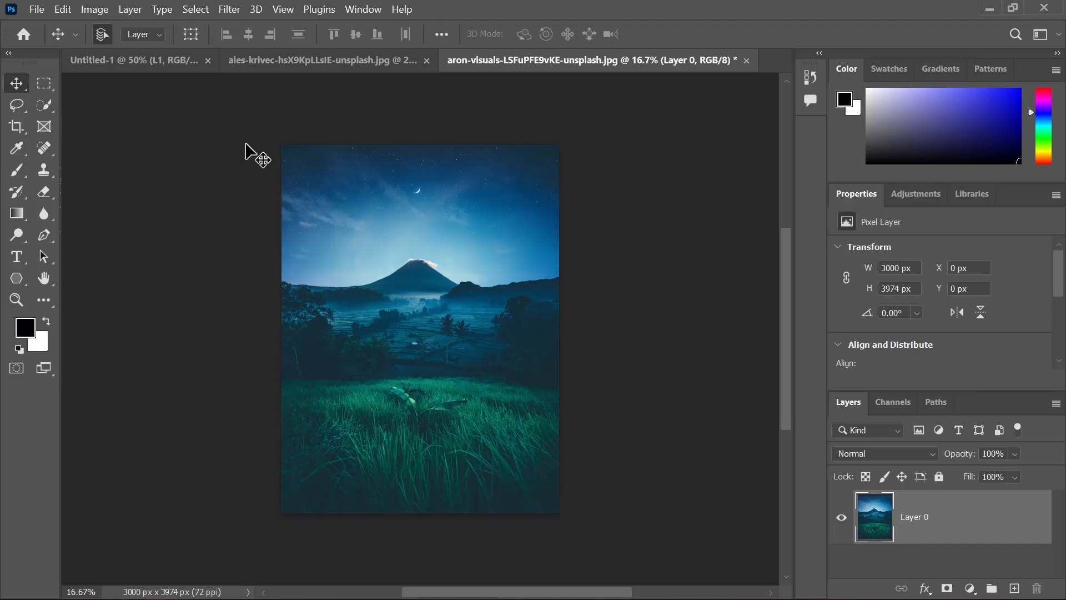
pyautogui.click(288, 62)
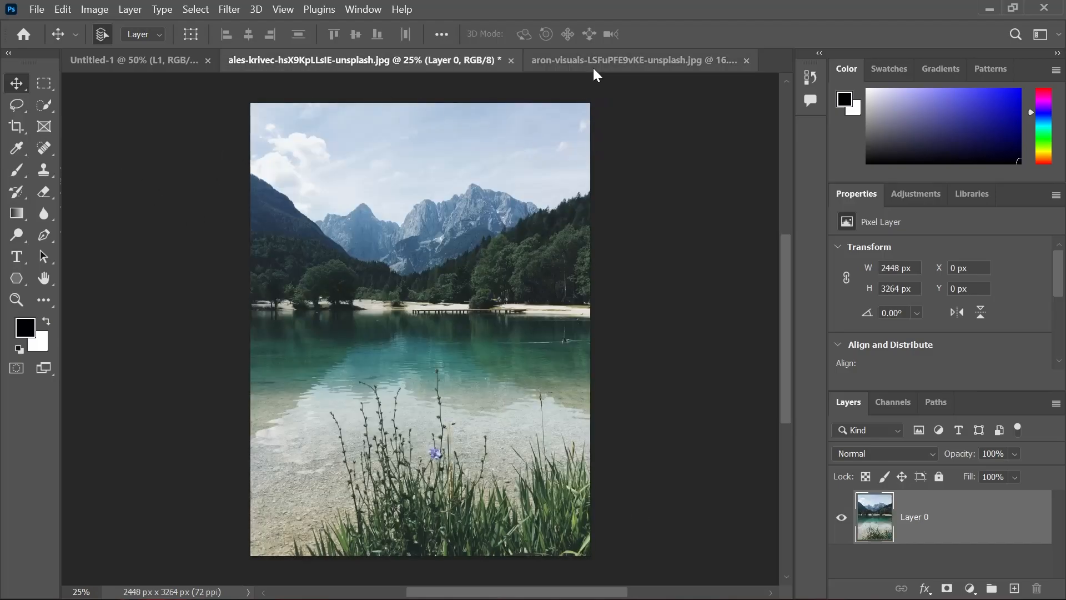
pyautogui.click(594, 64)
pyautogui.moveTo(448, 309); pyautogui.dragTo(500, 274)
pyautogui.hotkey('ctrl', 'z')
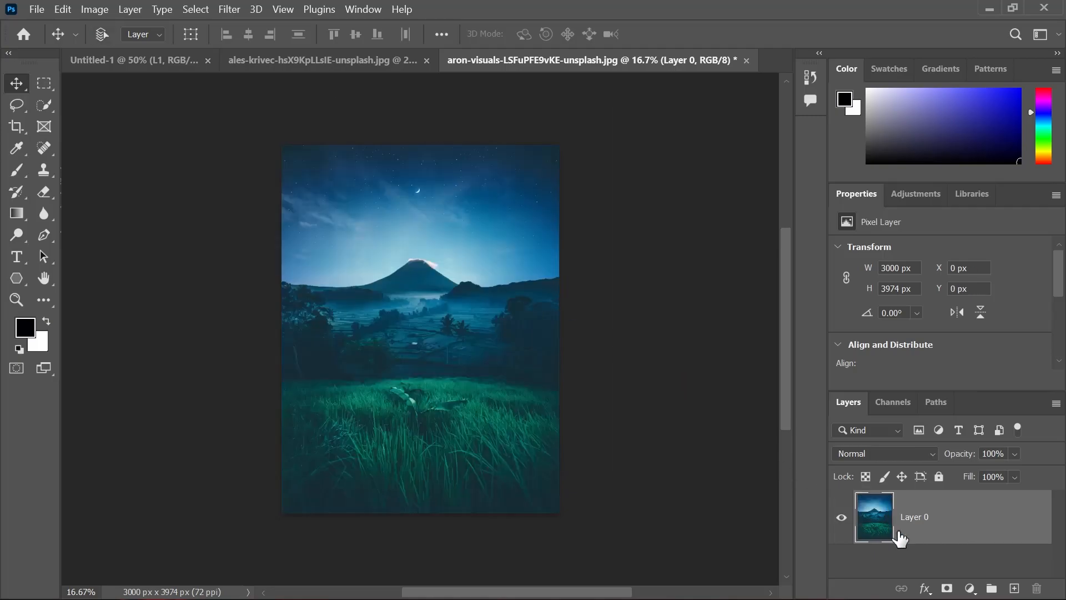
# Undo the unlocking of the volcano photo's Background layer and try to move the layer while it is locked
pyautogui.hotkey('ctrl', 'z')
pyautogui.moveTo(476, 305); pyautogui.dragTo(590, 309)
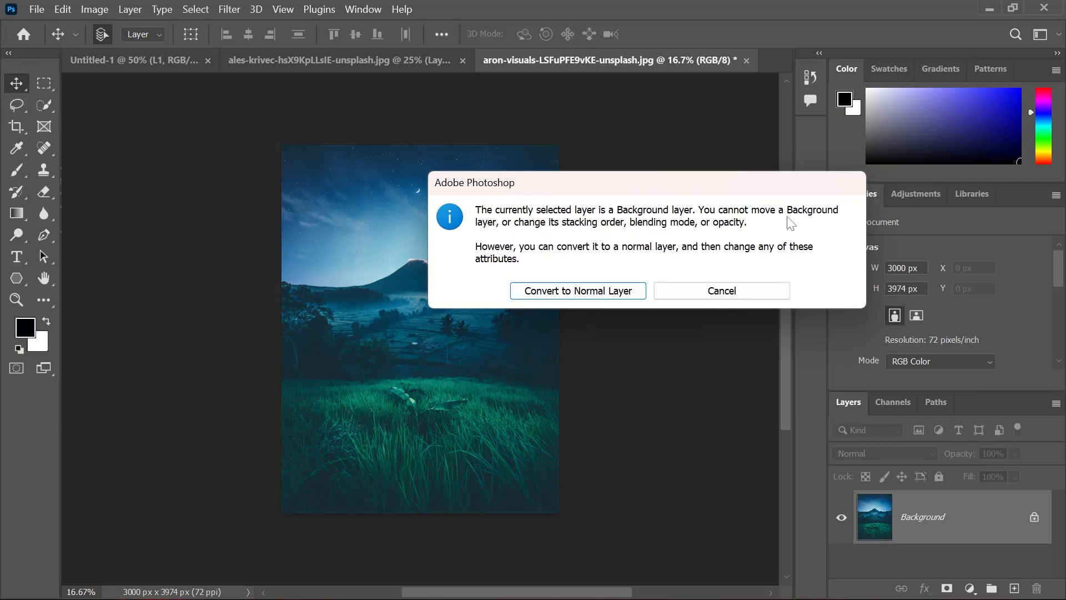
pyautogui.click(750, 290)
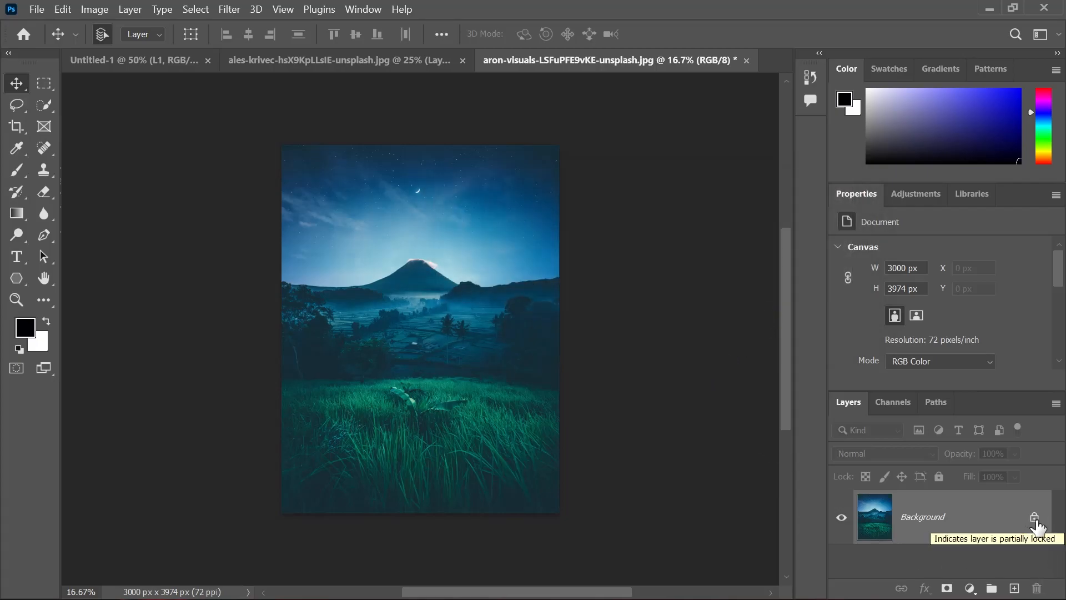
# Unlock the volcano photo's Background layer and move the photo into the Untitled-1 document as a layer above the lake photo
pyautogui.click(1035, 518)
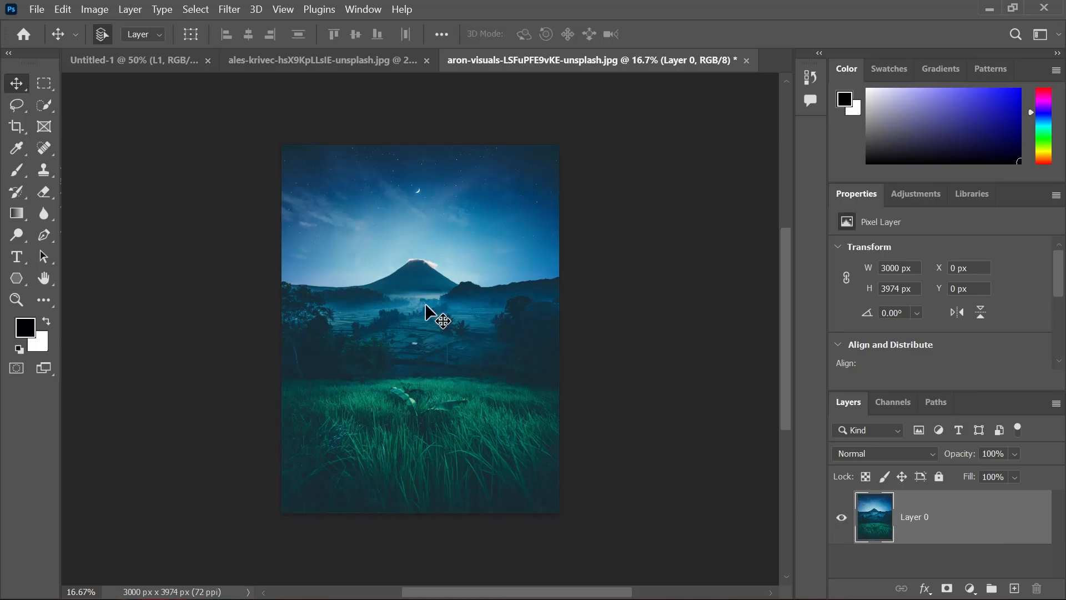
pyautogui.moveTo(444, 387); pyautogui.dragTo(144, 63)
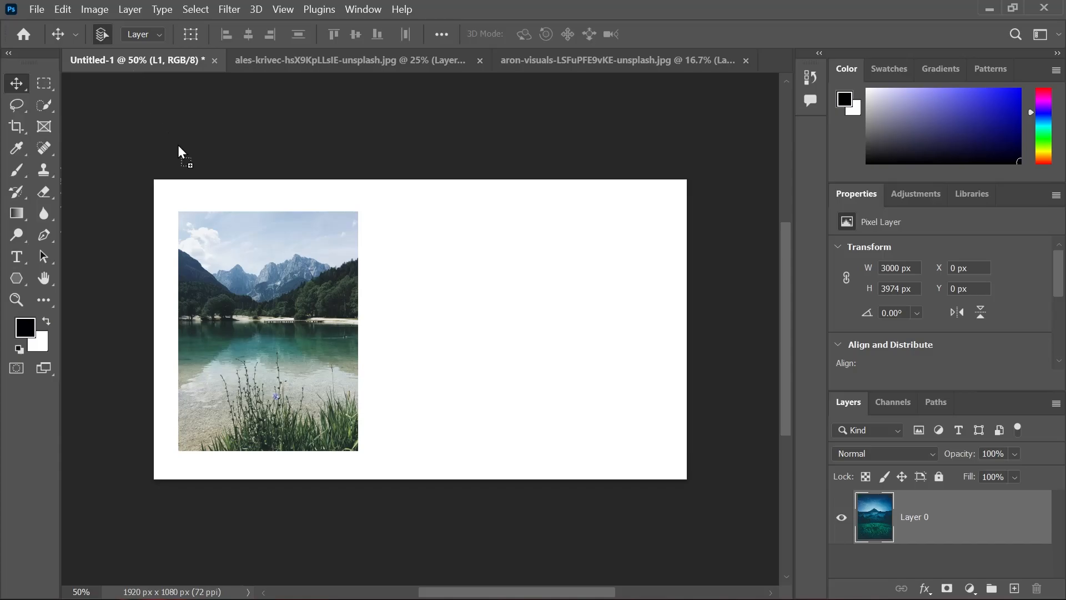
pyautogui.moveTo(229, 177); pyautogui.dragTo(442, 411)
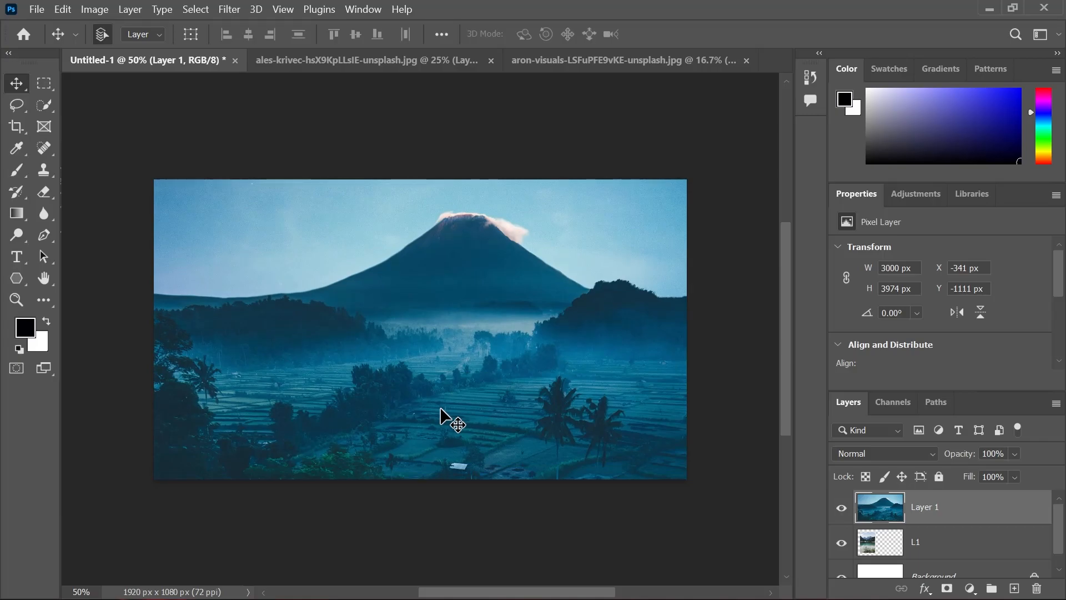
# Free-transform the volcano layer to about 515 x 682 px and place it beside the lake photo, about X 768 px, Y 110 px
pyautogui.hotkey('ctrl', '-')
pyautogui.hotkey('ctrl', '-')
pyautogui.hotkey('ctrl', '-')
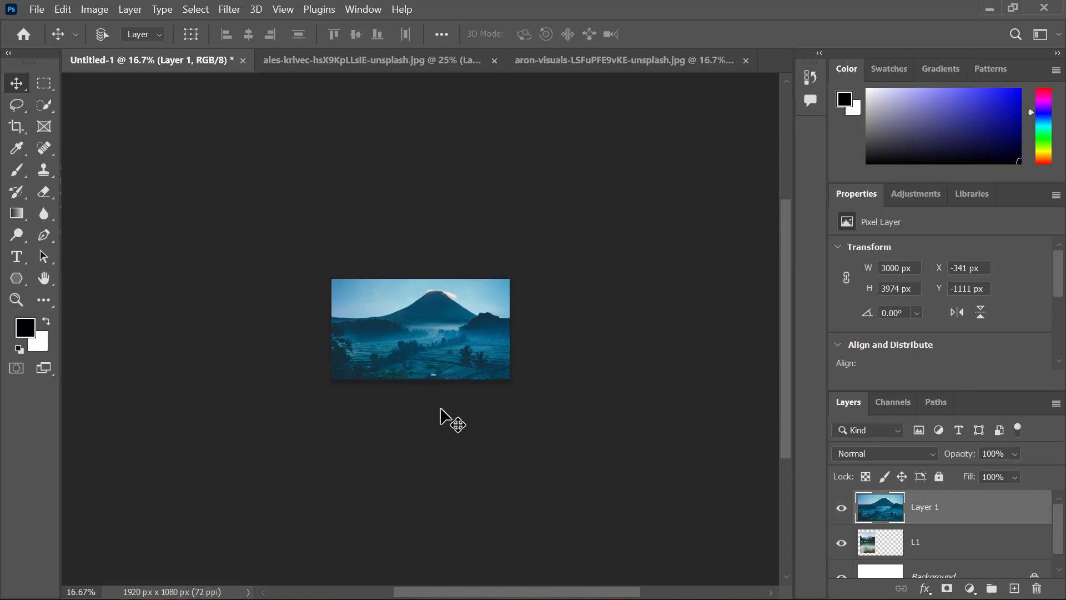
pyautogui.hotkey('ctrl', 't')
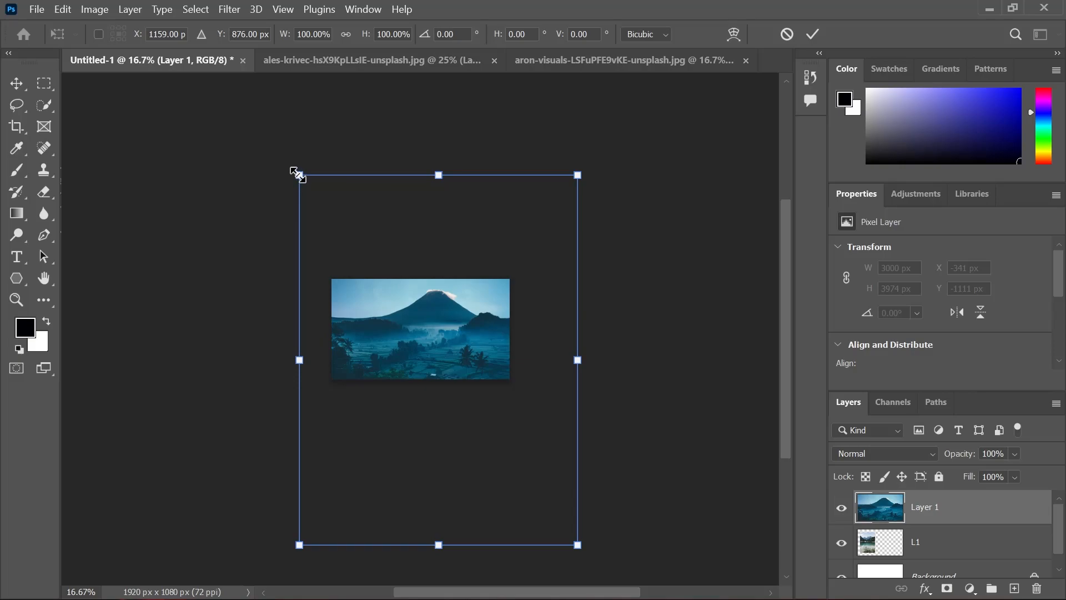
pyautogui.moveTo(297, 176); pyautogui.dragTo(533, 482)
pyautogui.moveTo(563, 533); pyautogui.dragTo(435, 340)
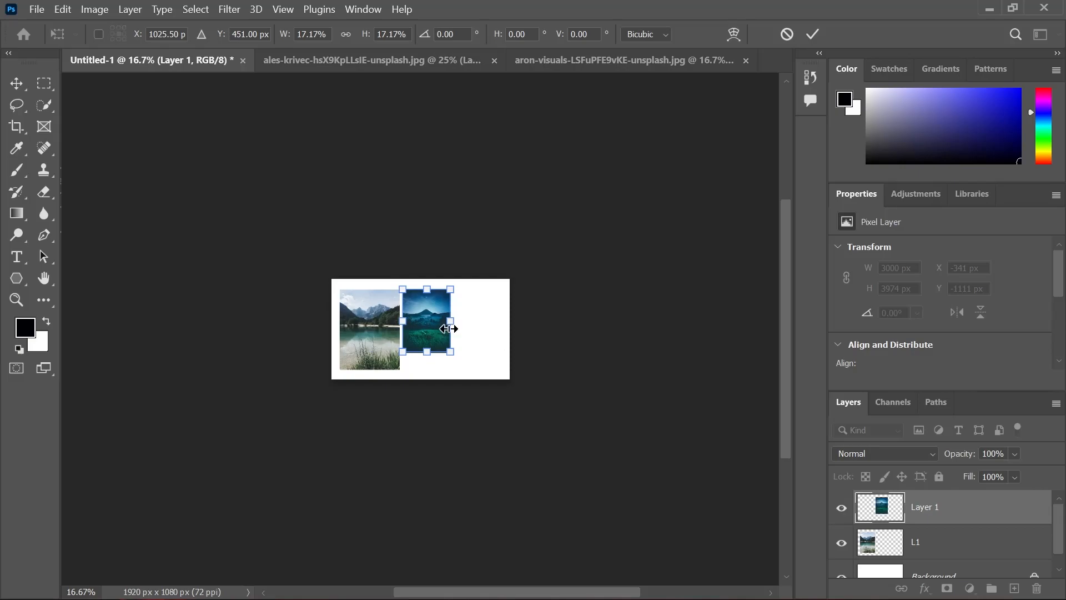
pyautogui.click(812, 35)
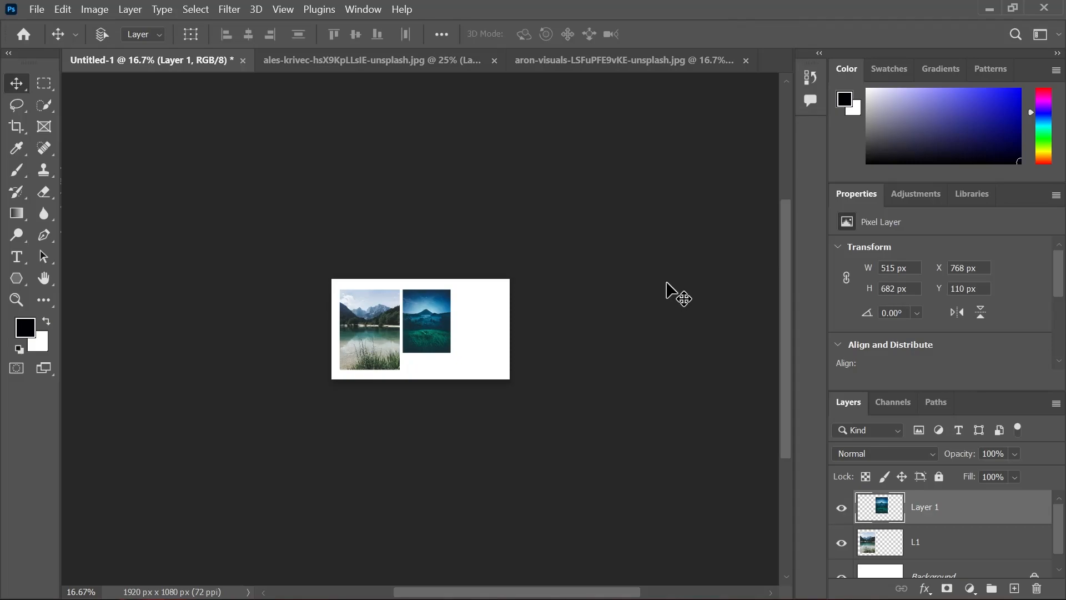
# Fit the whole canvas in view, nudge the volcano photo slightly closer to the lake photo, and deselect the layer
pyautogui.hotkey('ctrl', '0')
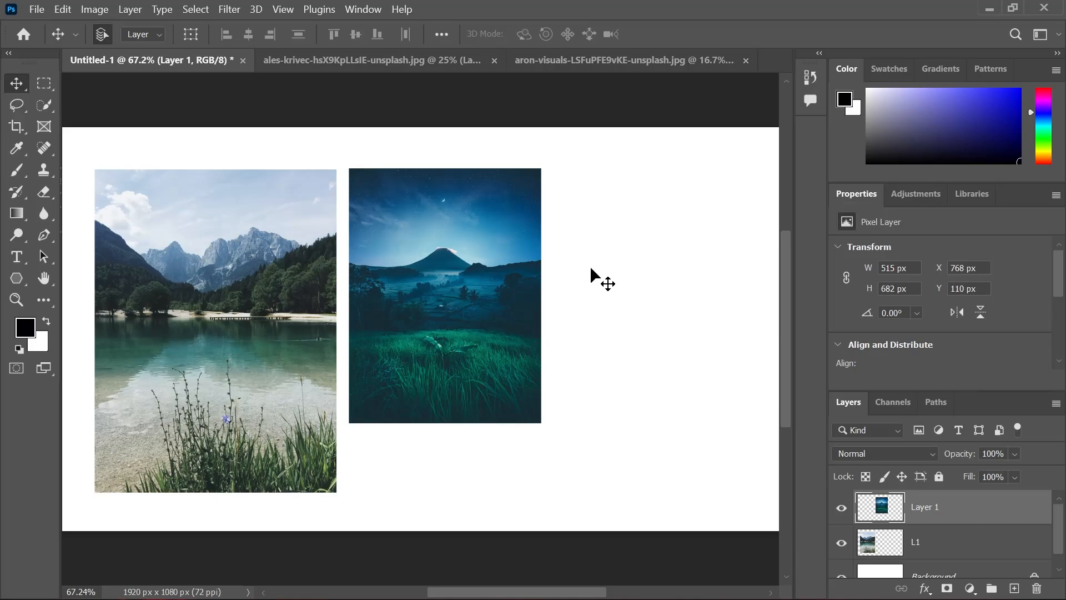
pyautogui.moveTo(498, 327); pyautogui.dragTo(494, 333)
pyautogui.moveTo(562, 206); pyautogui.dragTo(622, 300)
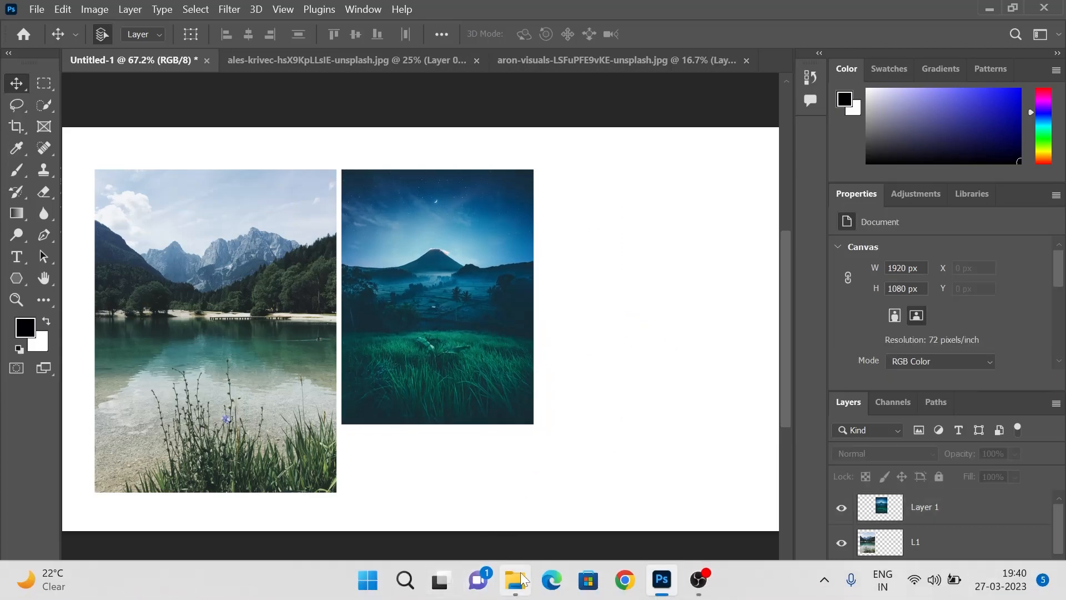
# Place the third photo from the Pictures for video folder in File Explorer into Untitled-1, at about X 872 px, Y 4 px
pyautogui.click(522, 580)
pyautogui.click(519, 340)
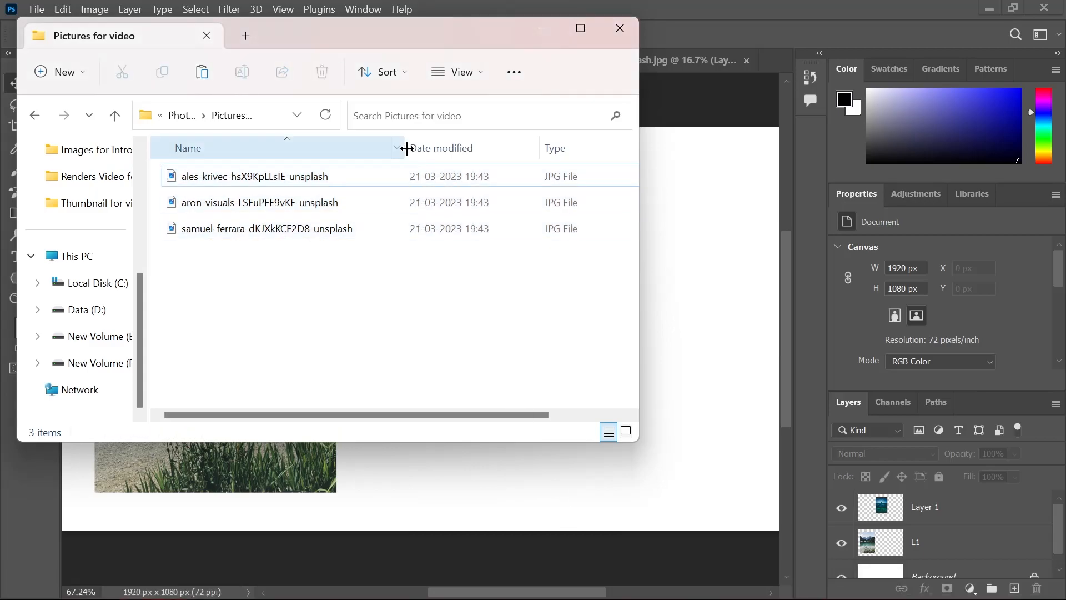
pyautogui.moveTo(404, 41); pyautogui.dragTo(767, 137)
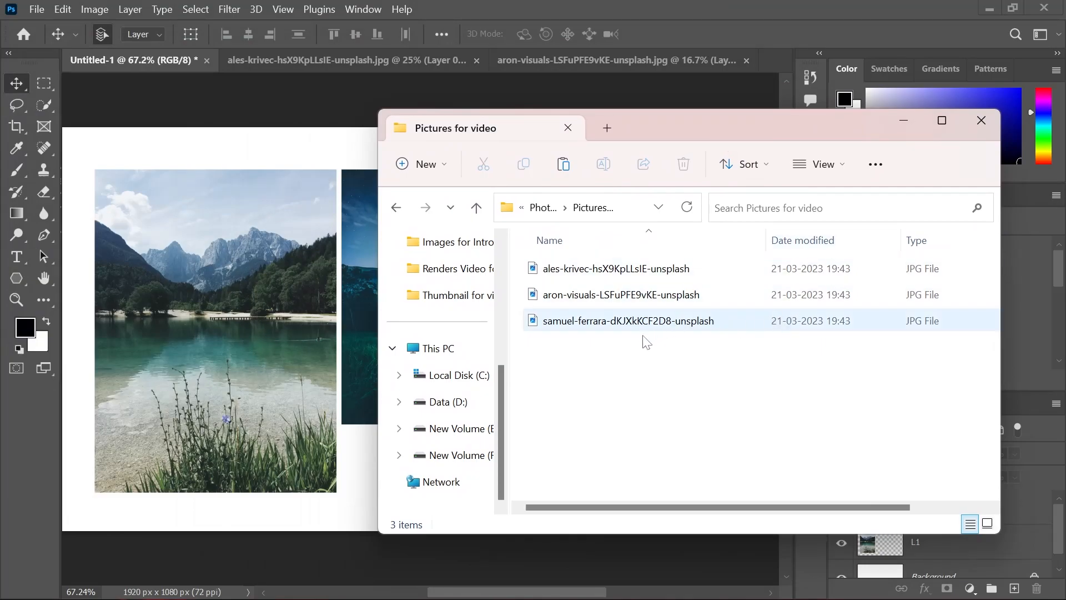
pyautogui.click(617, 325)
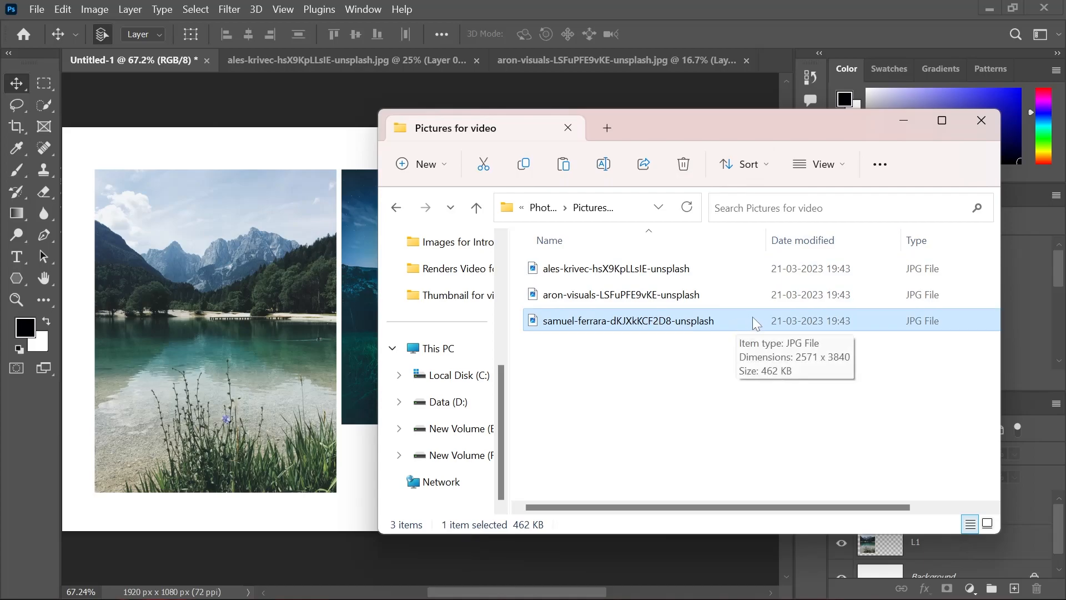
pyautogui.moveTo(754, 322); pyautogui.dragTo(251, 305)
pyautogui.moveTo(418, 305); pyautogui.dragTo(514, 297)
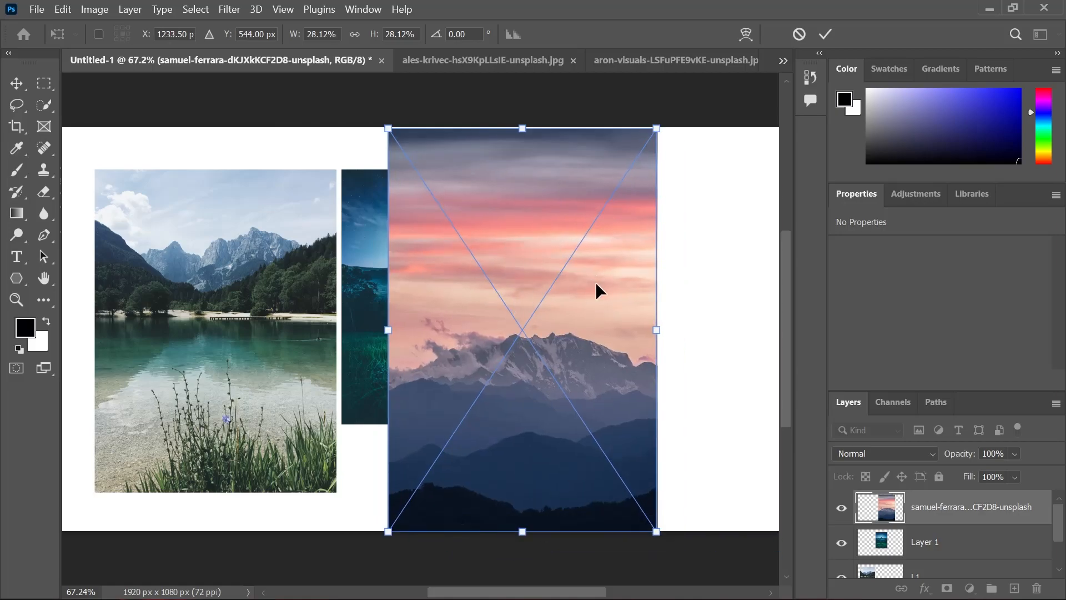
pyautogui.press('Return')
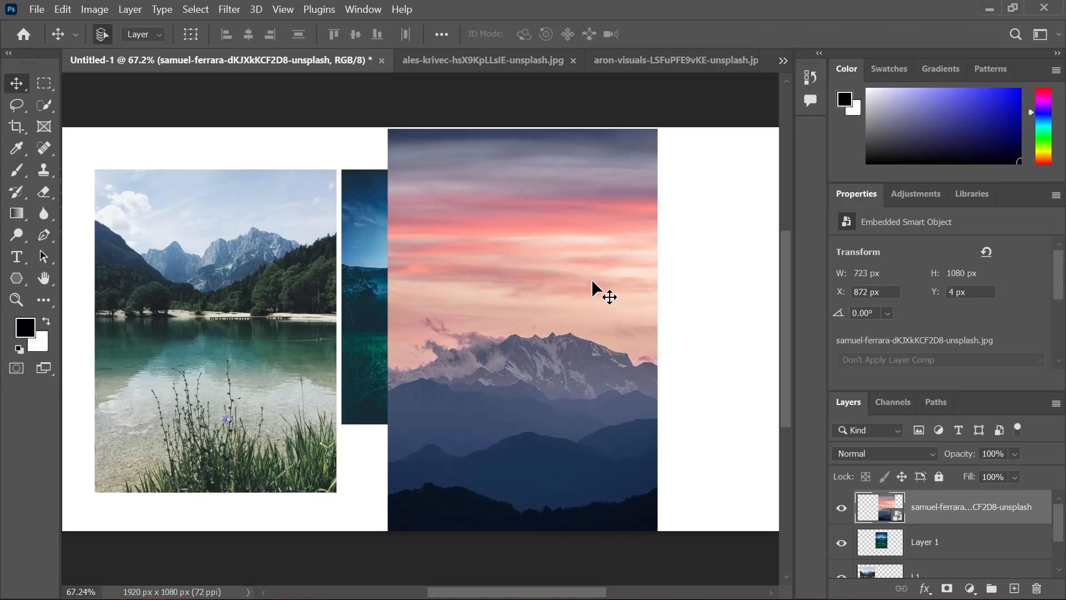
# Scale the sunset mountain photo to about 463 x 691 px and place it near the canvas's right edge, about X 1379 px, Y 117 px
pyautogui.hotkey('ctrl', 't')
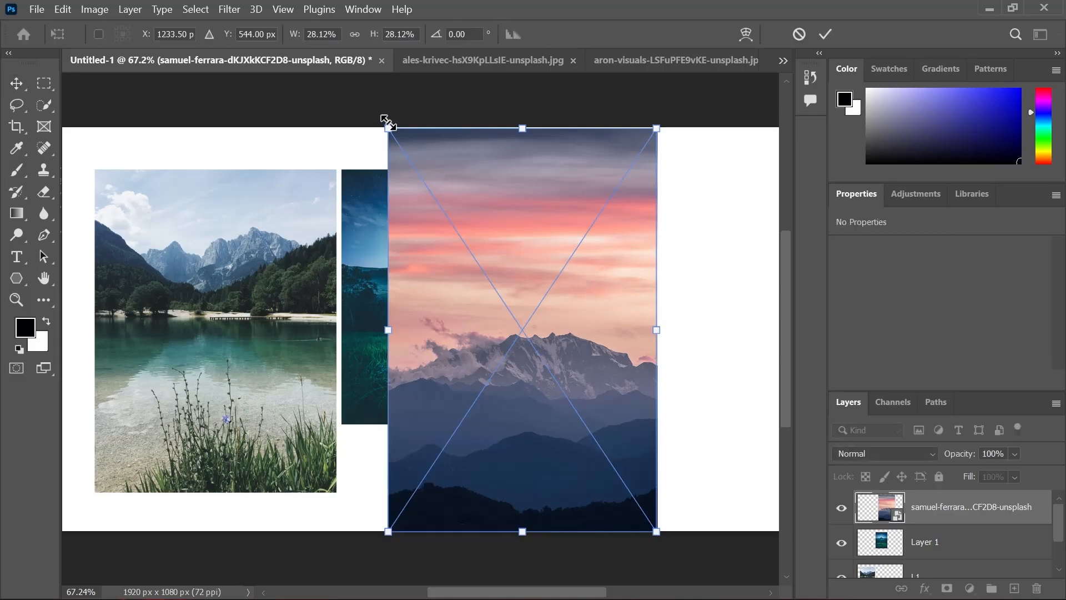
pyautogui.moveTo(384, 121); pyautogui.dragTo(485, 274)
pyautogui.moveTo(560, 376); pyautogui.dragTo(652, 268)
pyautogui.press('Return')
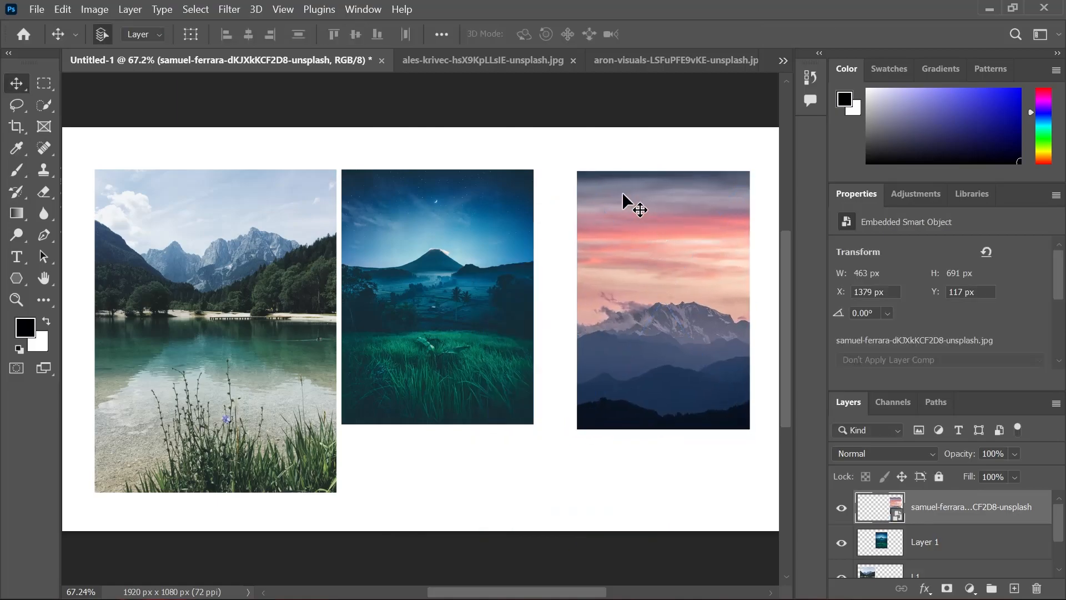
# Space the three photos in a row with white gaps between them, moving the sunset photo to about X 1373 px, Y 107 px
pyautogui.moveTo(498, 229); pyautogui.dragTo(515, 226)
pyautogui.click(497, 147)
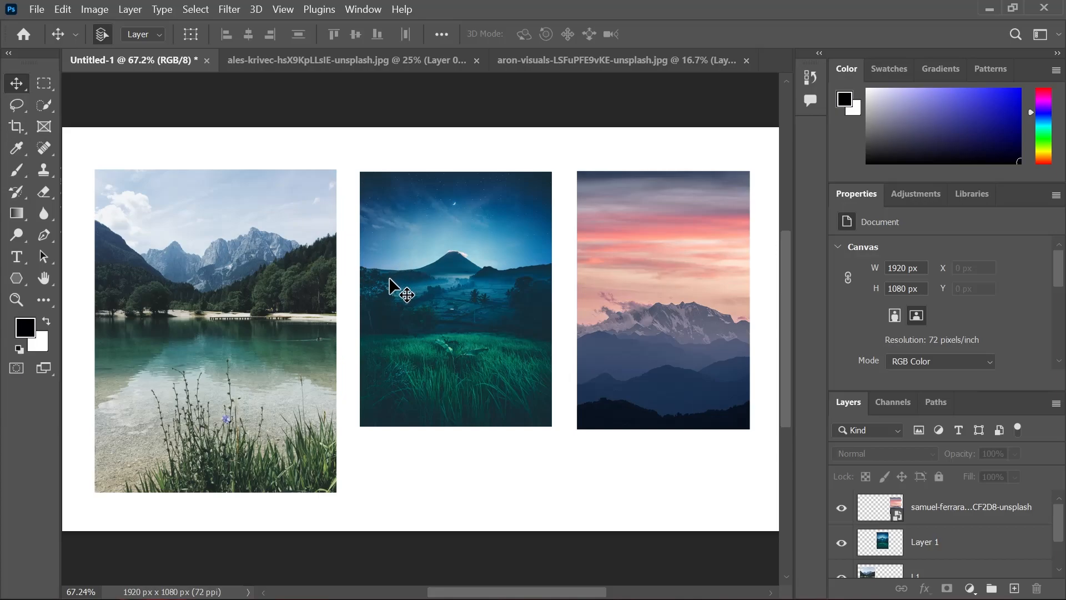
pyautogui.moveTo(227, 213)
pyautogui.mouseDown()
pyautogui.moveTo(226, 192)
pyautogui.moveTo(203, 185)
pyautogui.moveTo(216, 211)
pyautogui.mouseUp()
pyautogui.moveTo(428, 270); pyautogui.dragTo(416, 266)
pyautogui.moveTo(659, 345); pyautogui.dragTo(657, 340)
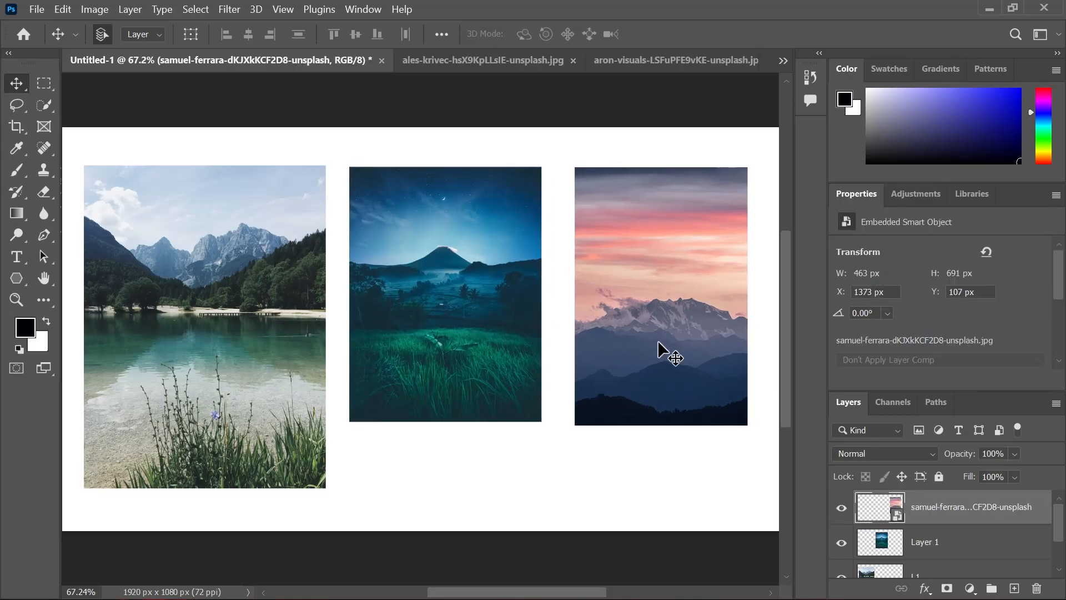